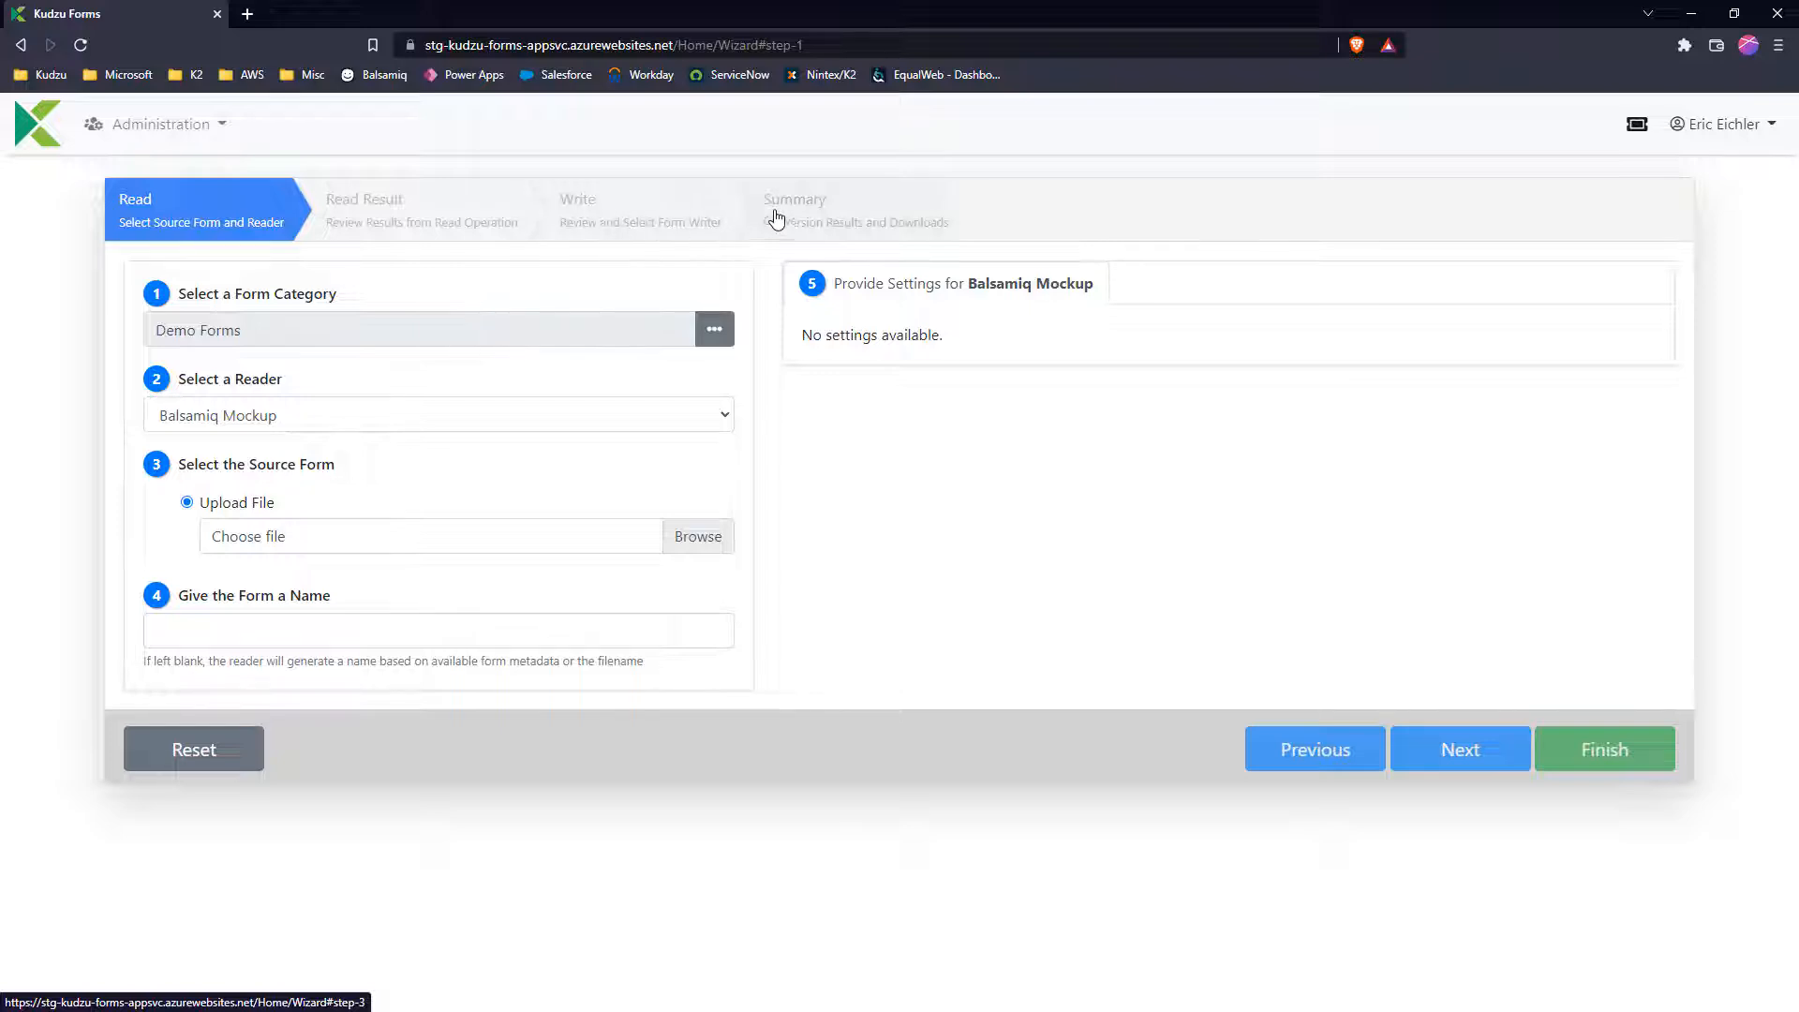
Set the reader to InfoPath Forms and source the form from SharePoint through the SharePoint Demo - App Auth connection.
click(260, 415)
click(245, 485)
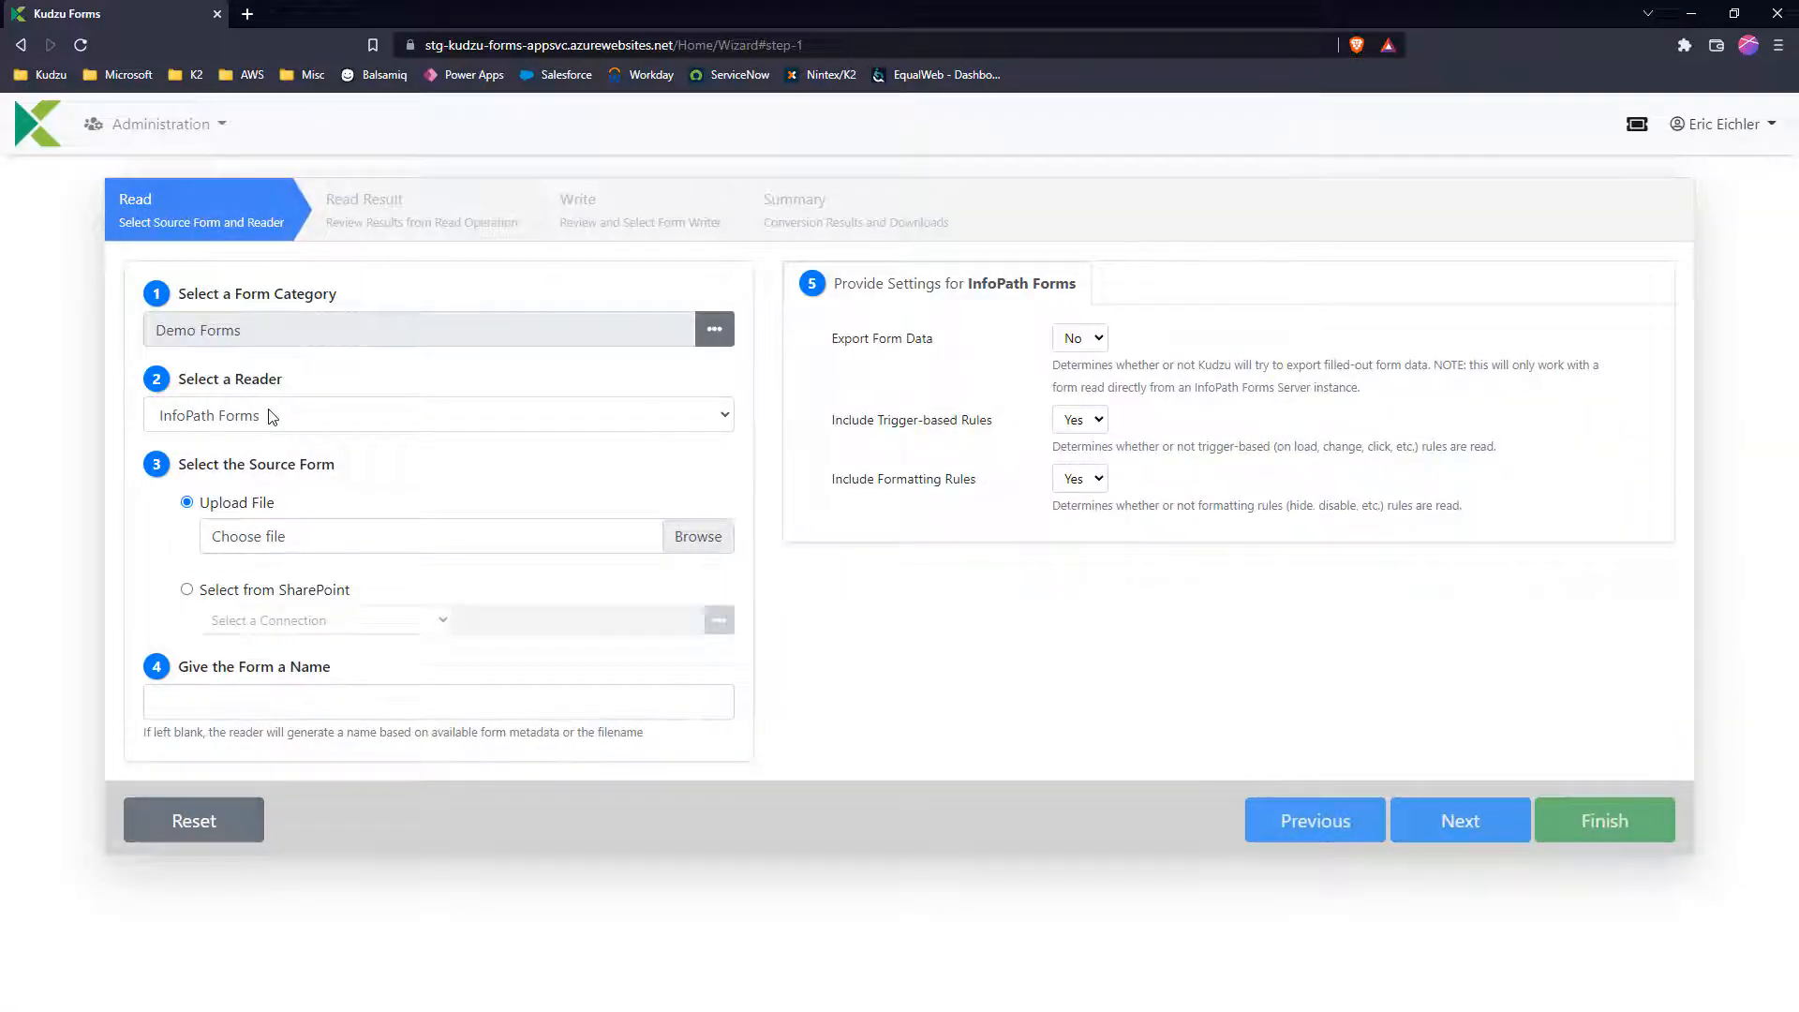
click(187, 589)
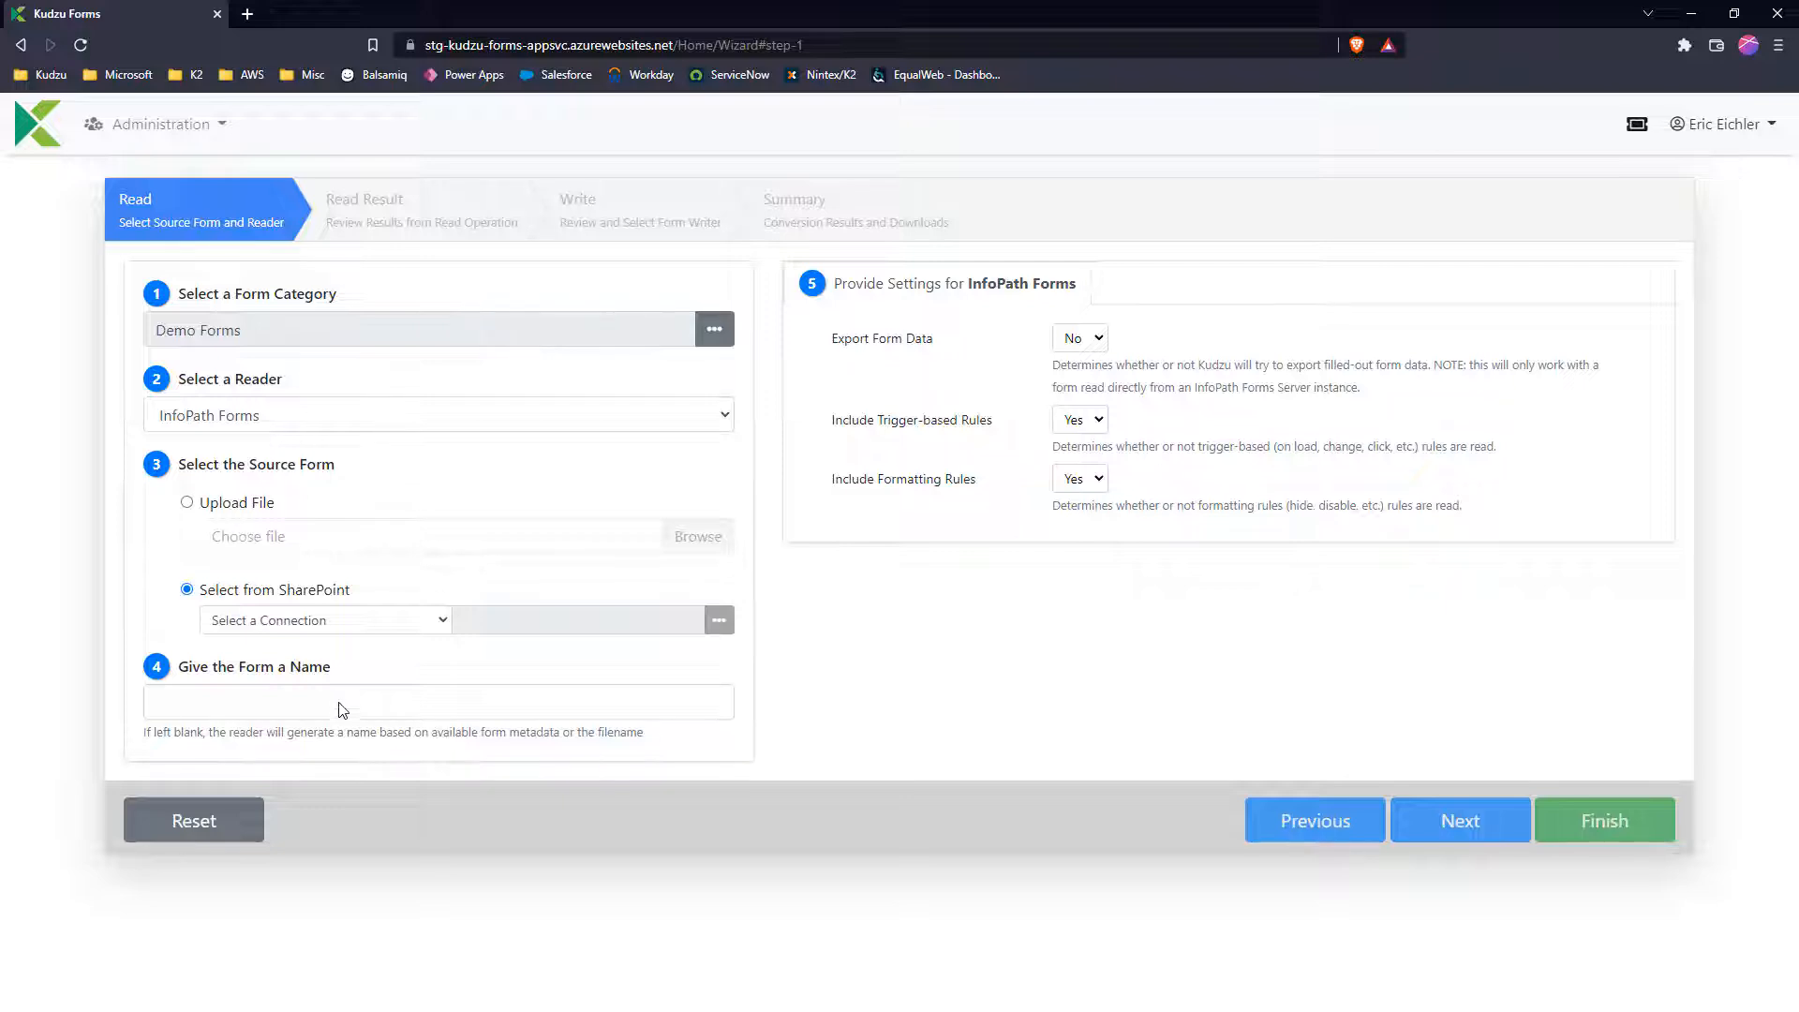
click(343, 620)
click(335, 663)
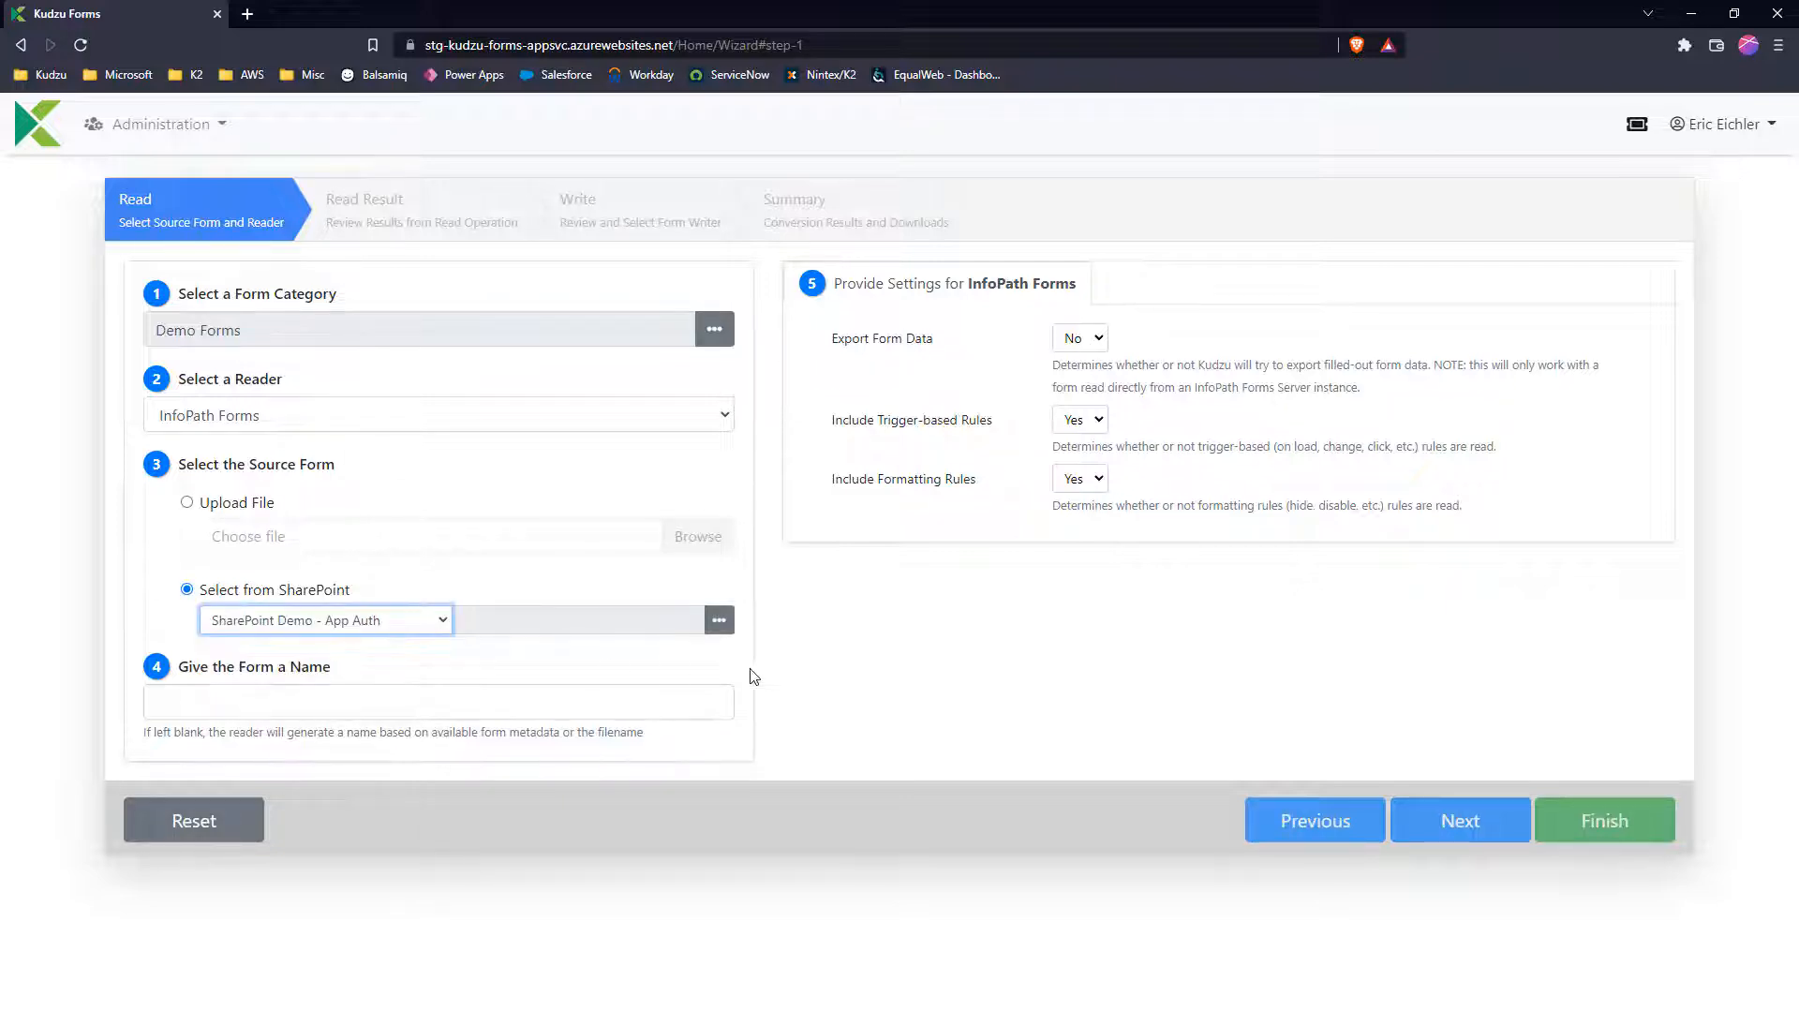
Choose /sites/Demos/Employment Application/Forms/EmploymentApplication.xsn as the source form from SharePoint.
click(719, 619)
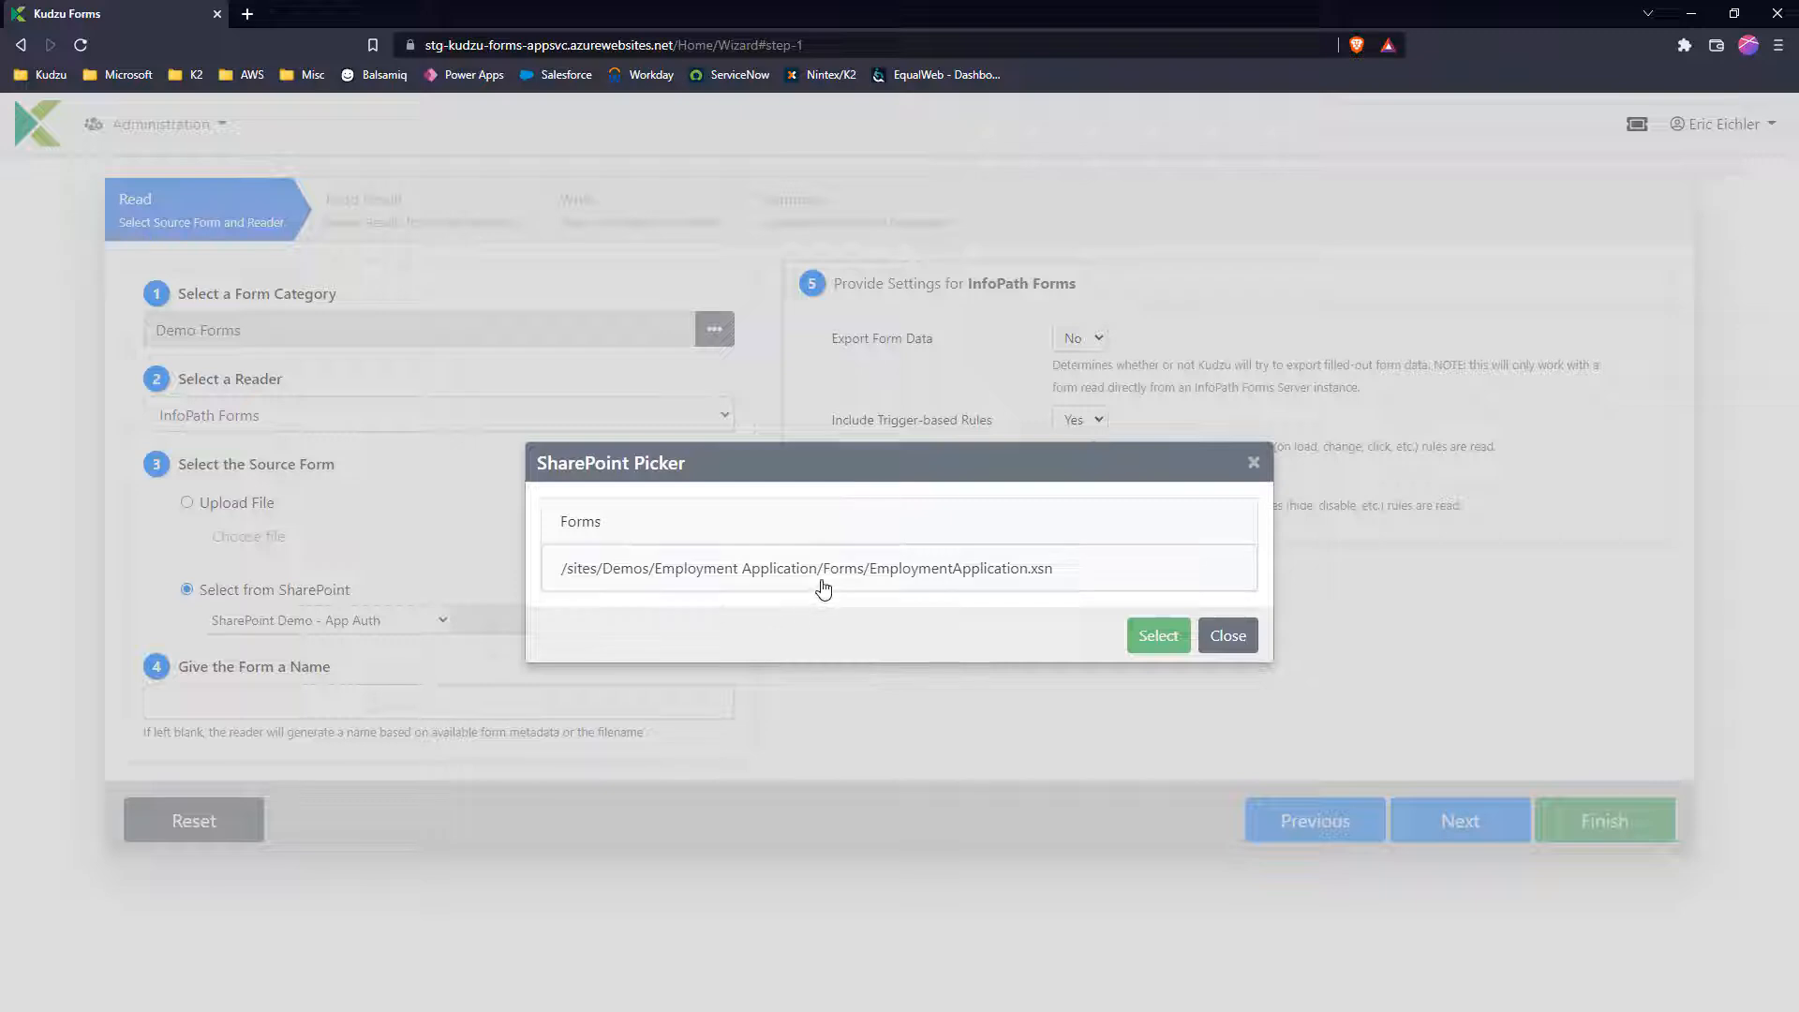
click(830, 574)
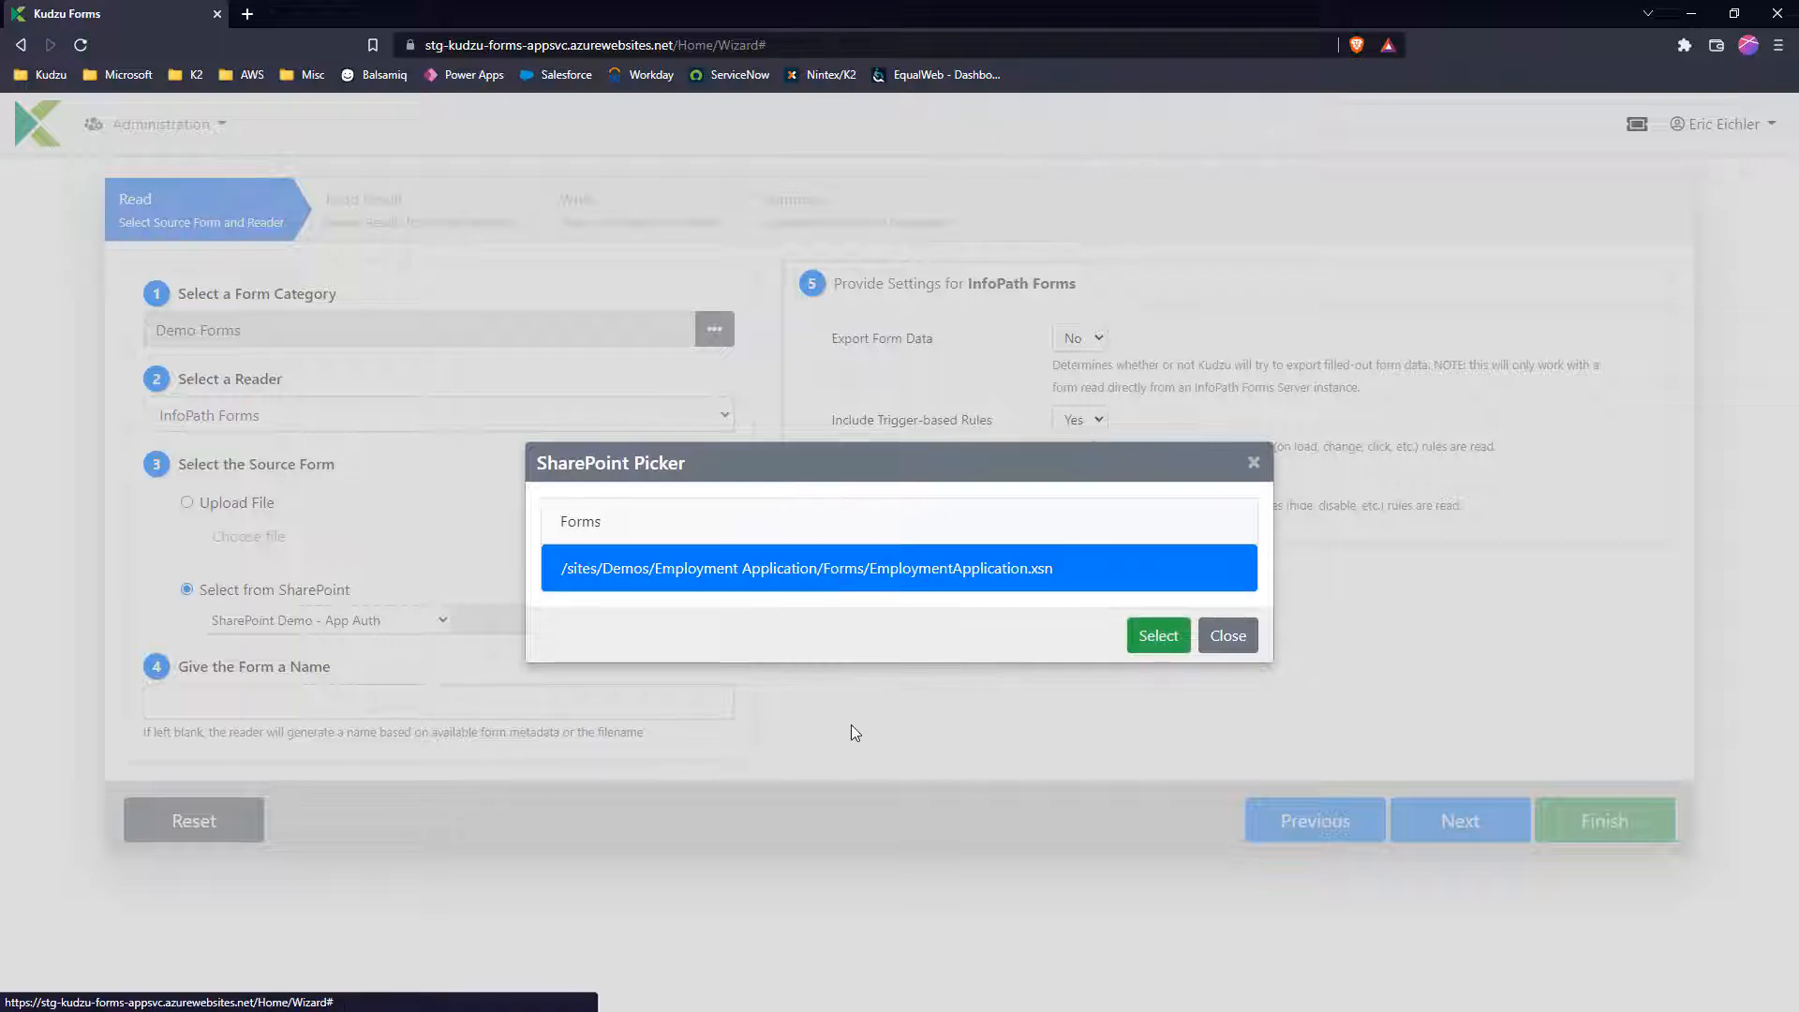
click(1158, 635)
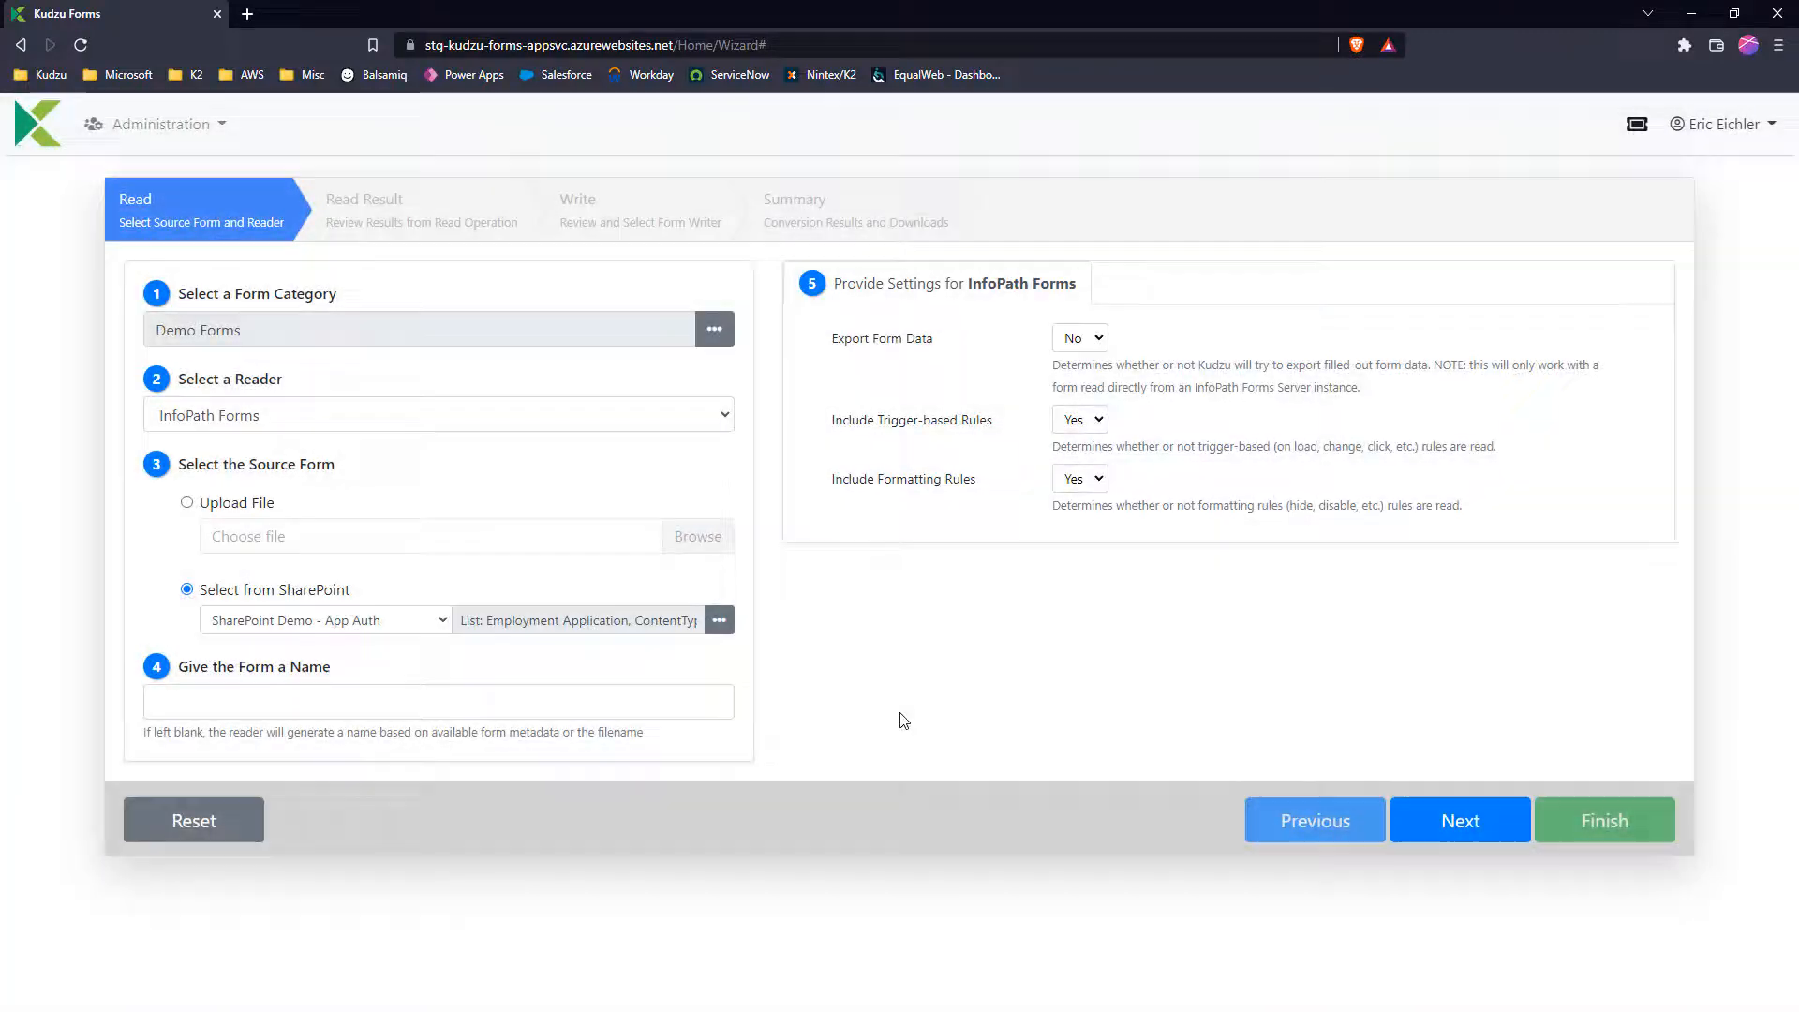
Name the form Employment Application and run the read operation.
click(592, 708)
click(285, 751)
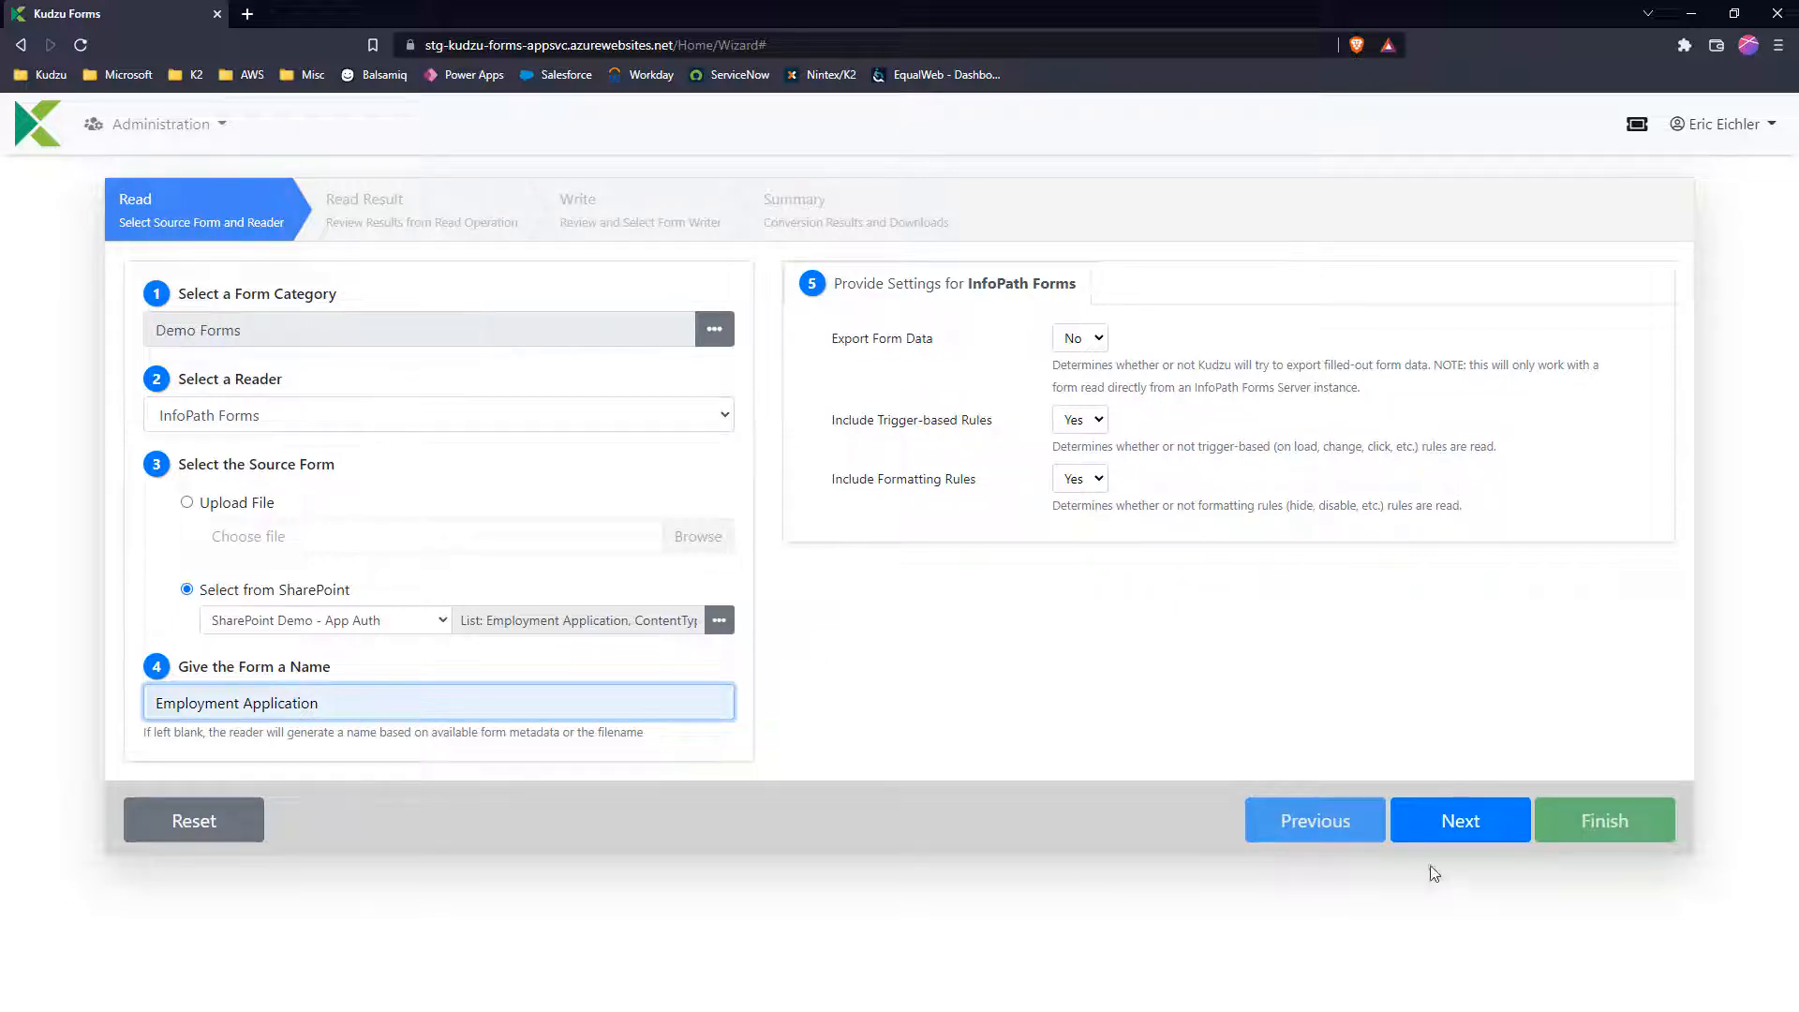
click(1454, 823)
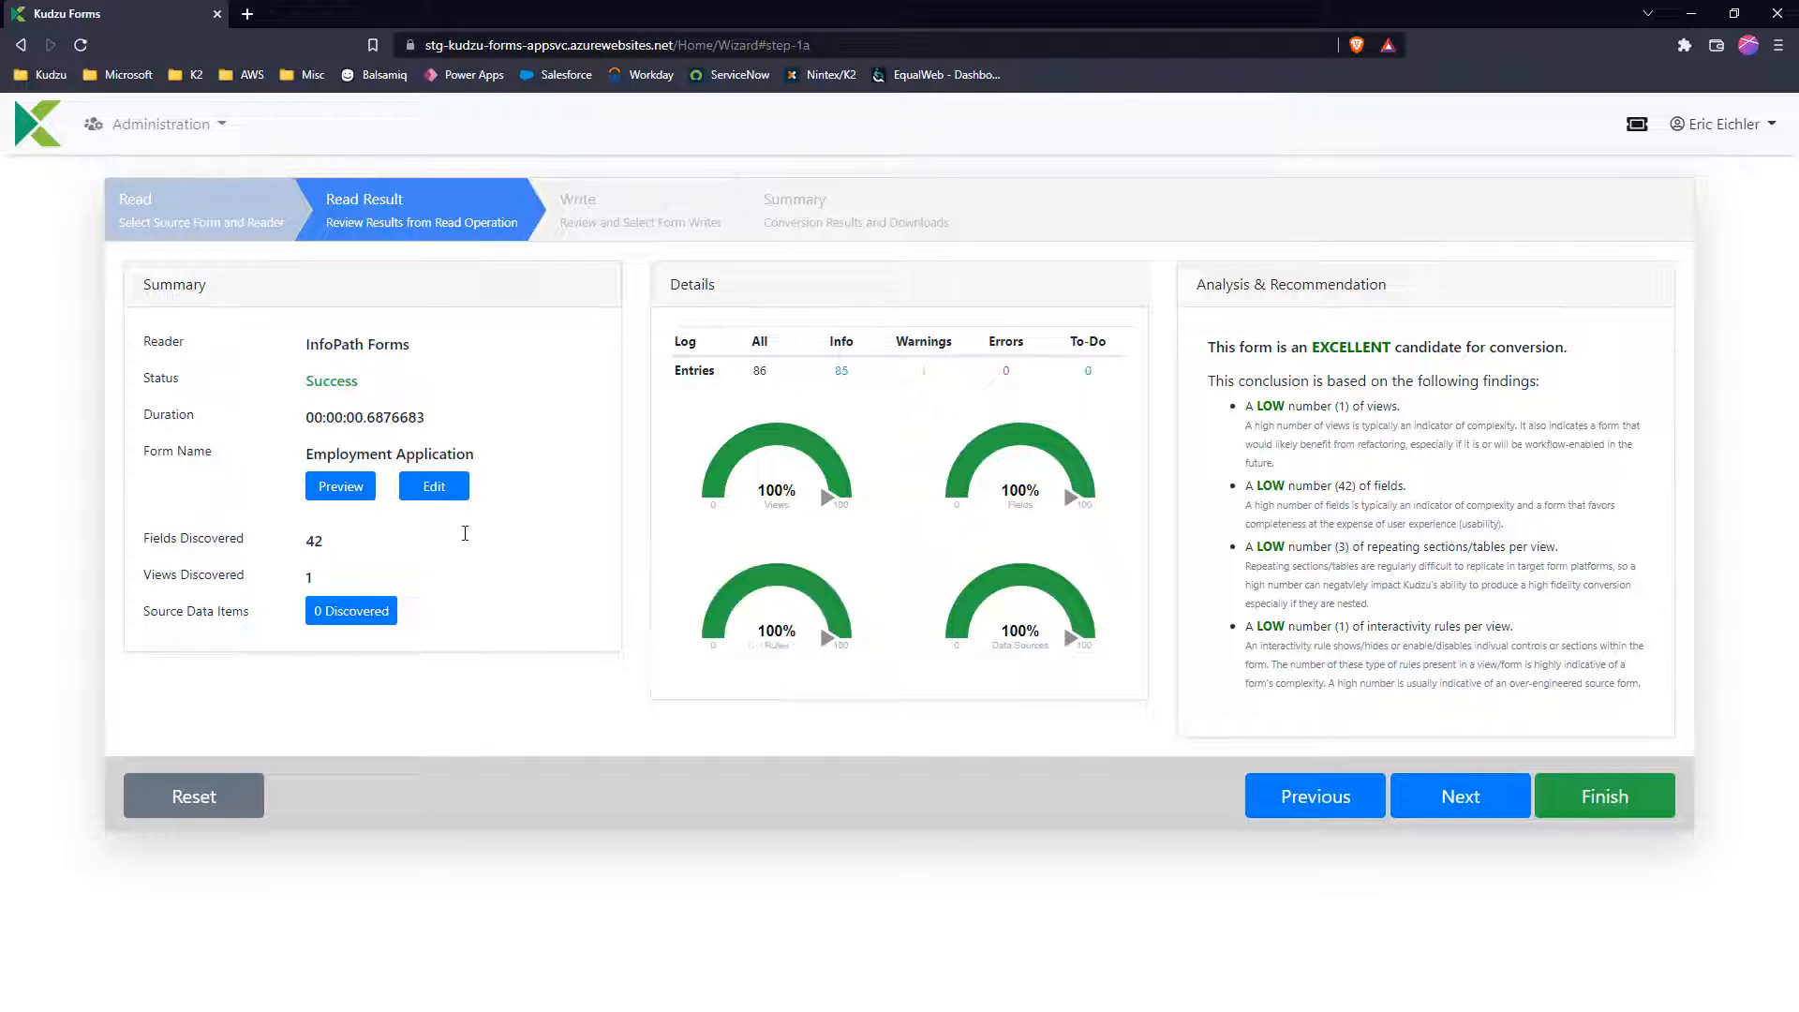
Open the read form in the Uniform Editor, inspect the Email field's properties and close the editor.
click(434, 485)
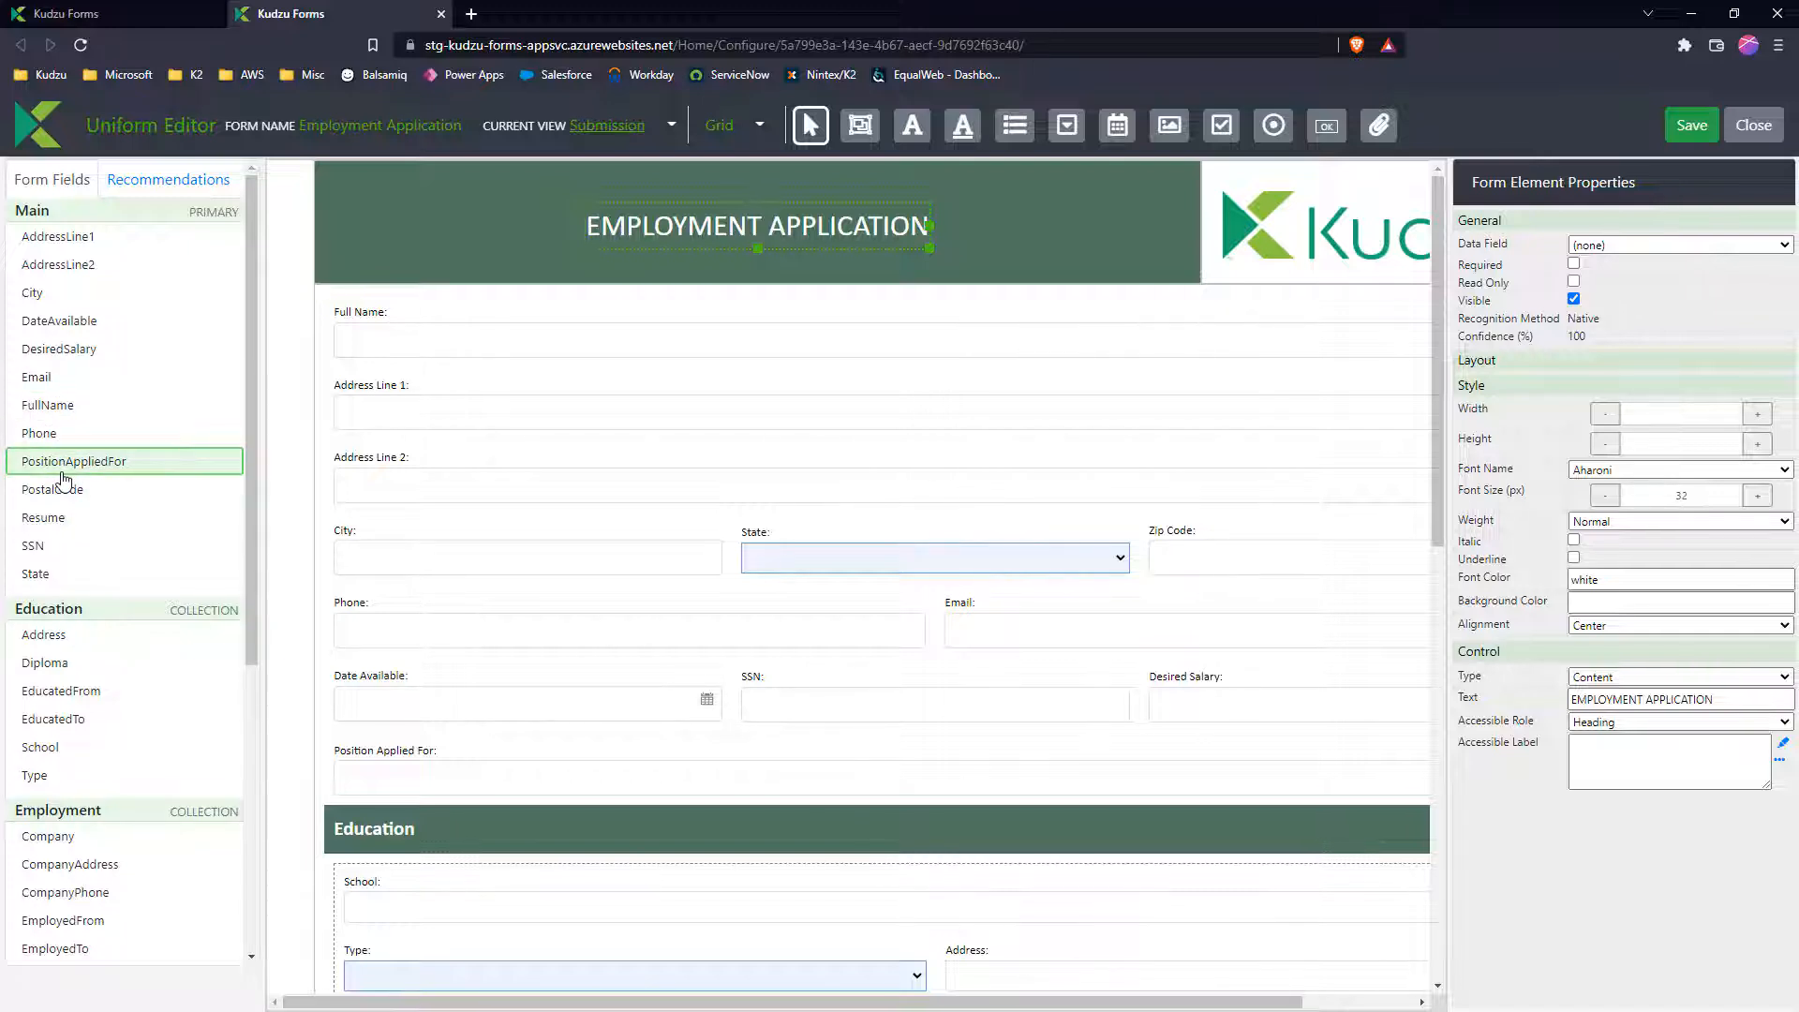
click(70, 387)
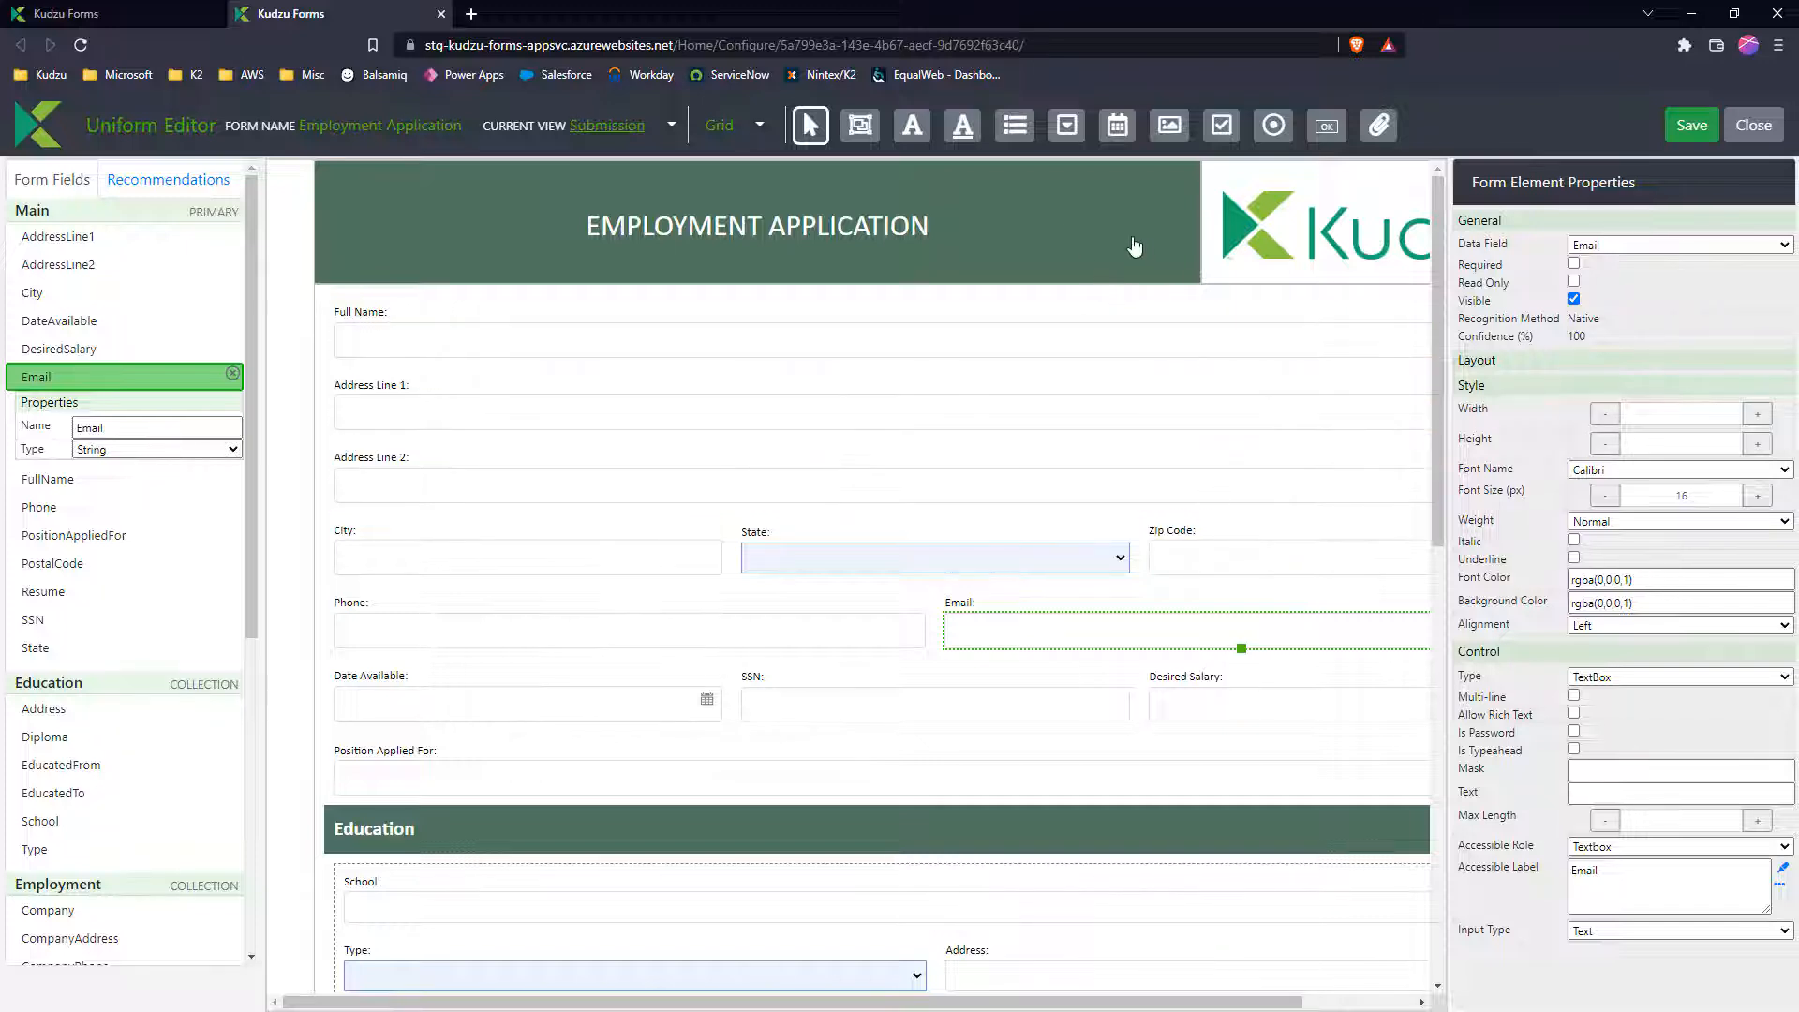
click(1752, 126)
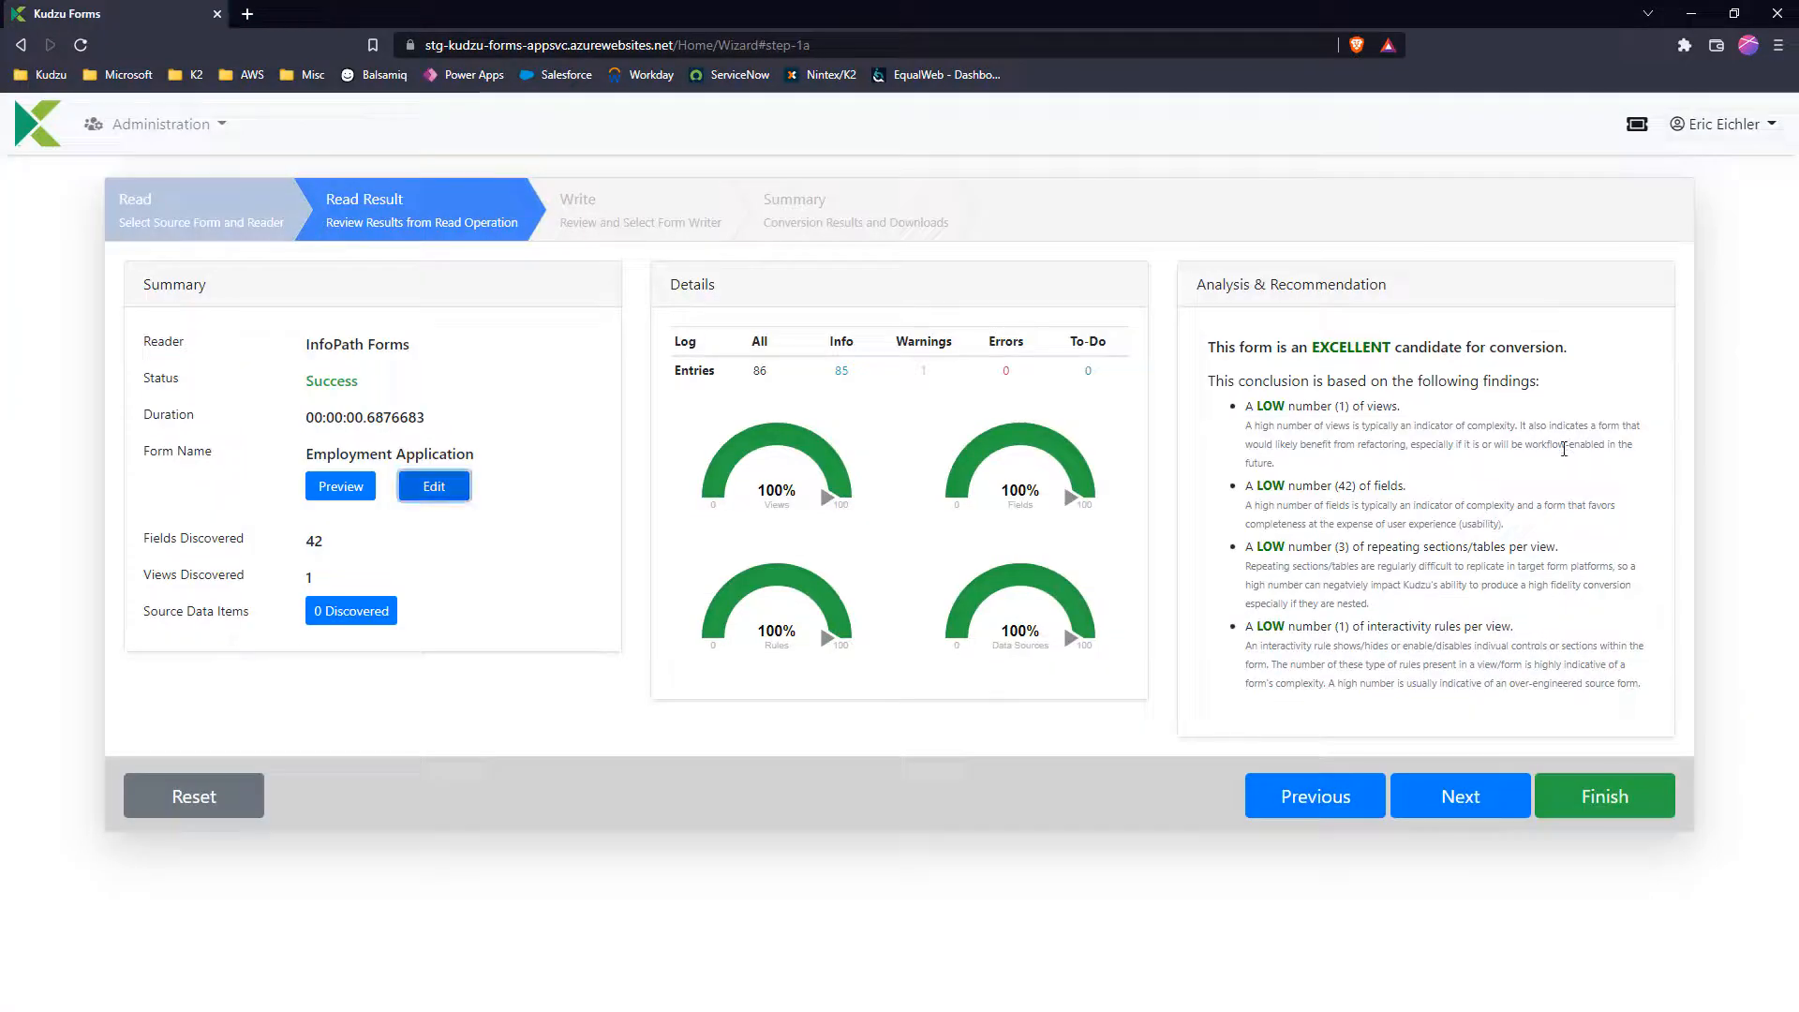
Proceed to the Write stage and select SharePoint as the writer.
click(1444, 808)
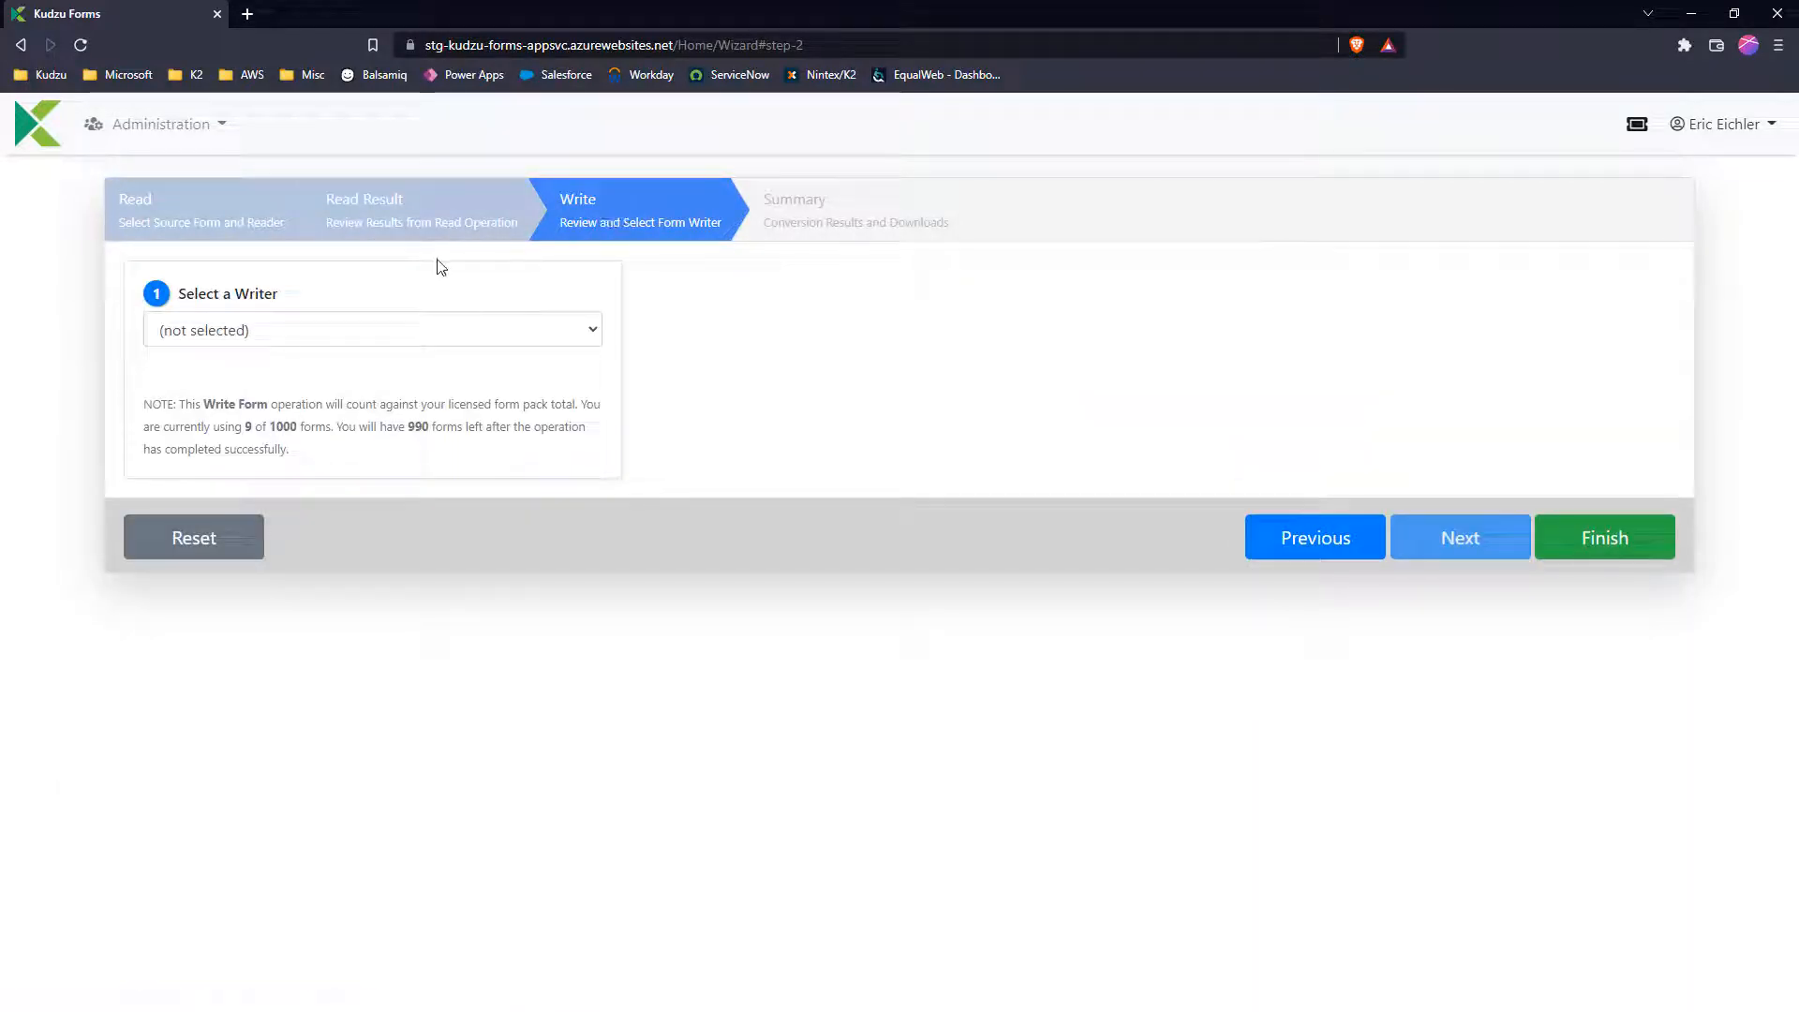
click(438, 340)
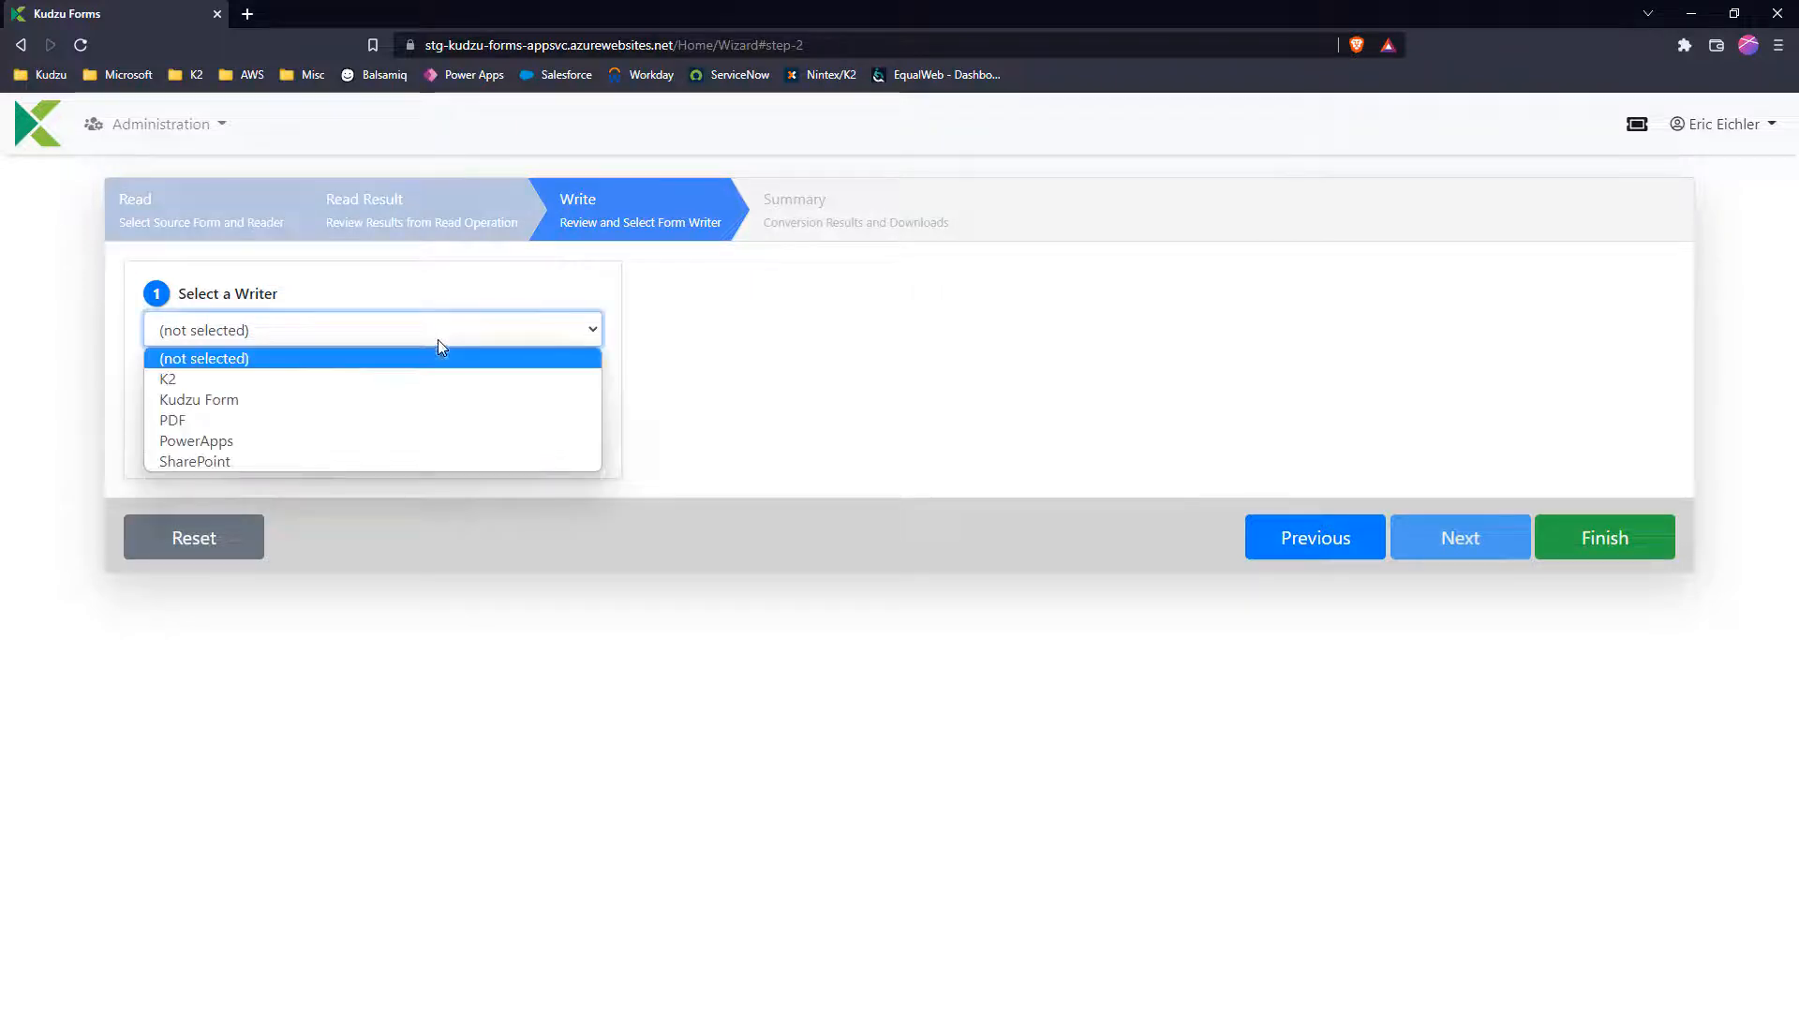
click(313, 461)
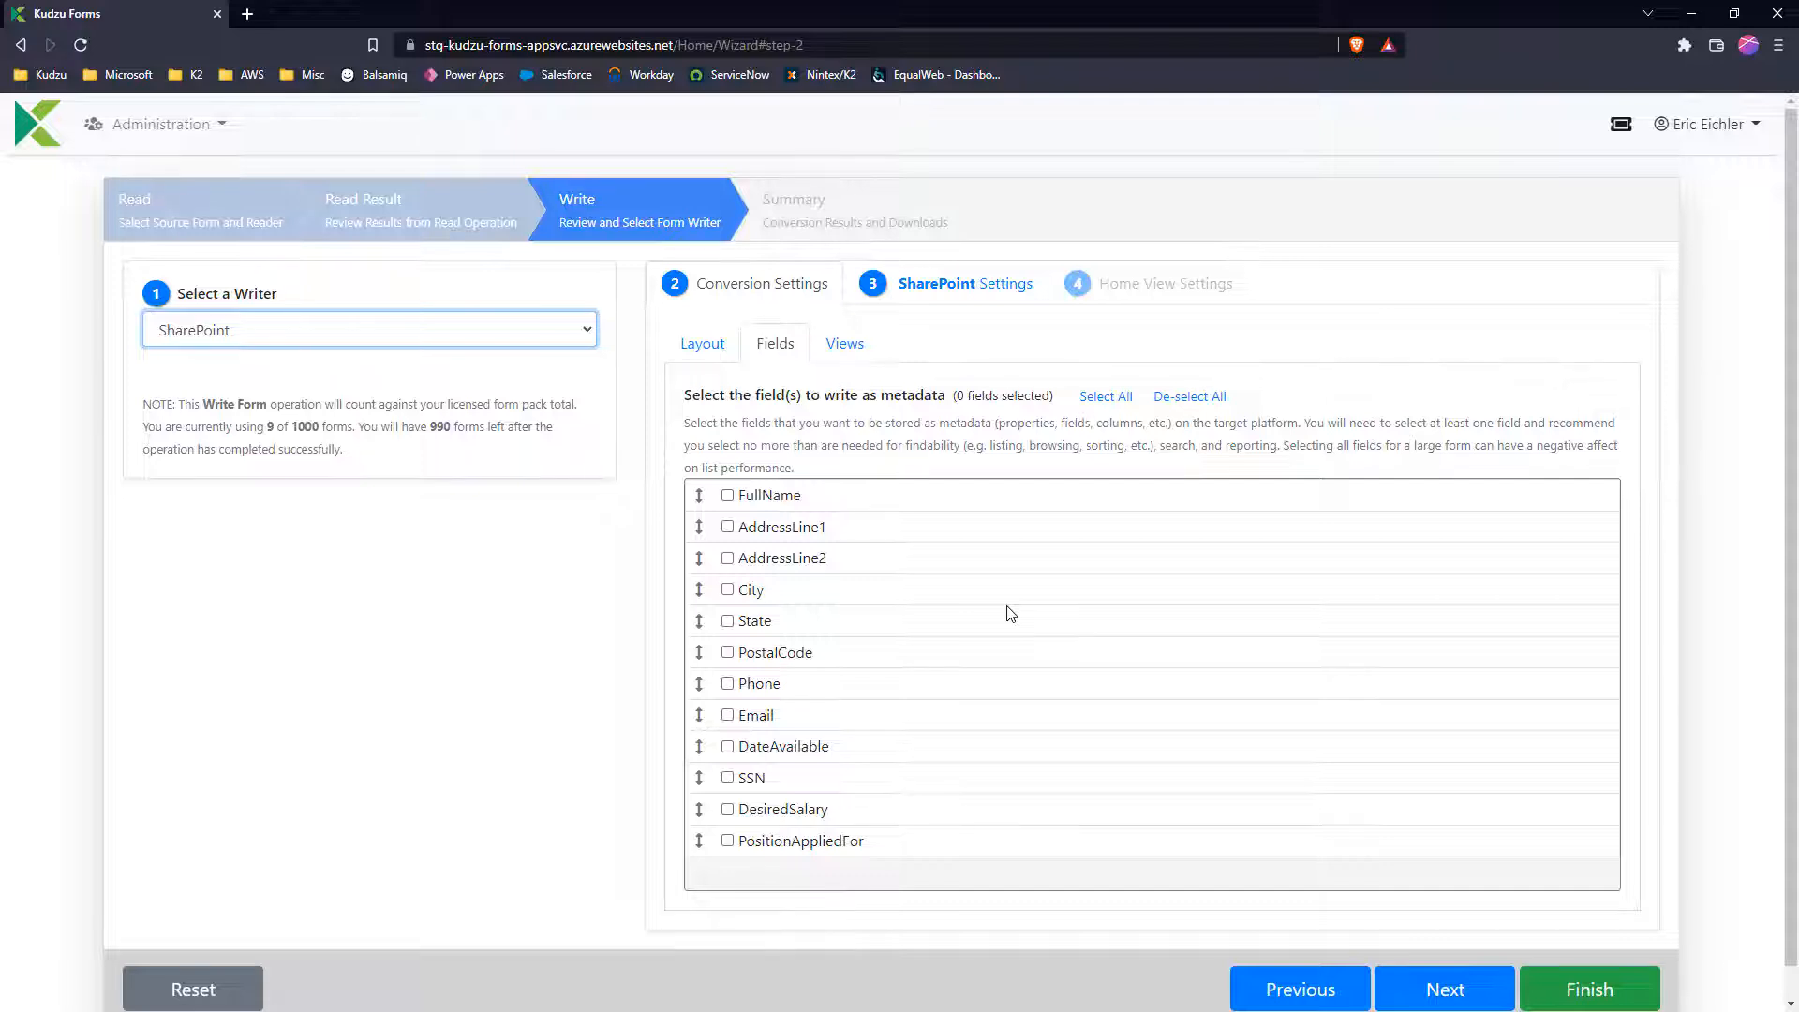
Select FullName, City, State, PostalCode, Phone, Email and DateAvailable as the fields to write as metadata.
click(779, 495)
click(754, 590)
click(758, 623)
click(755, 656)
click(755, 687)
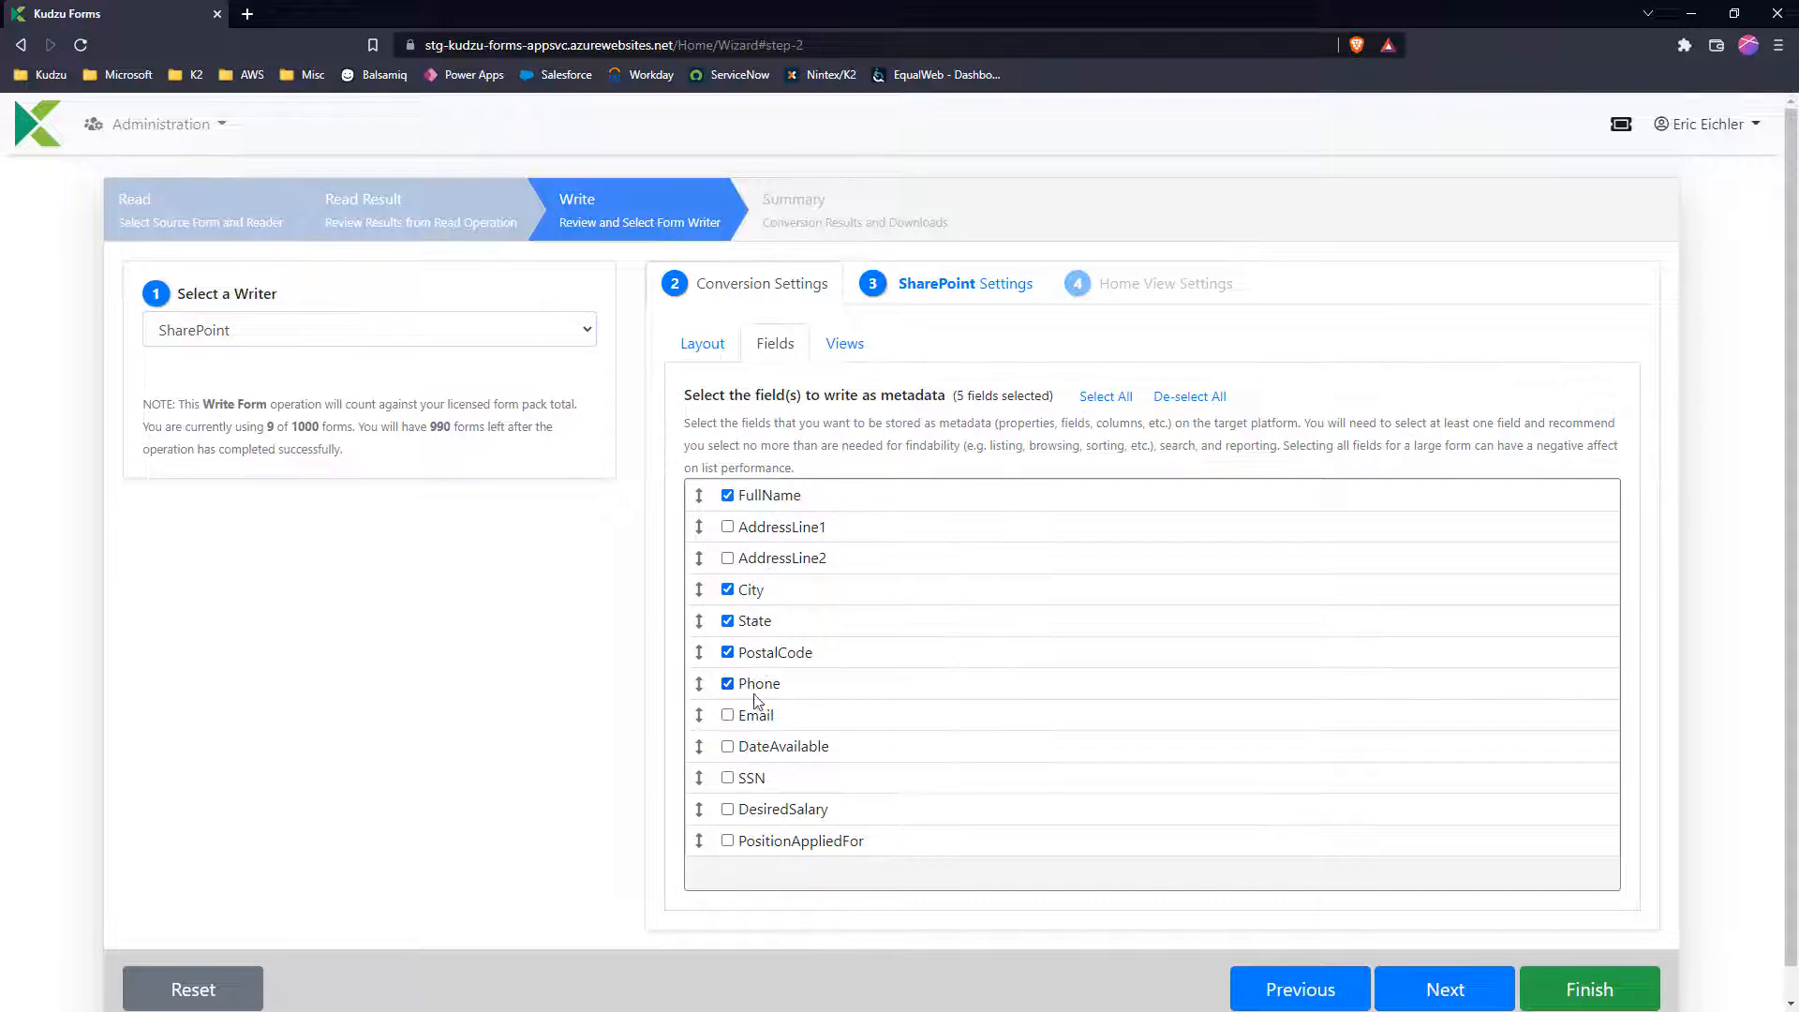
click(755, 717)
click(760, 750)
click(502, 336)
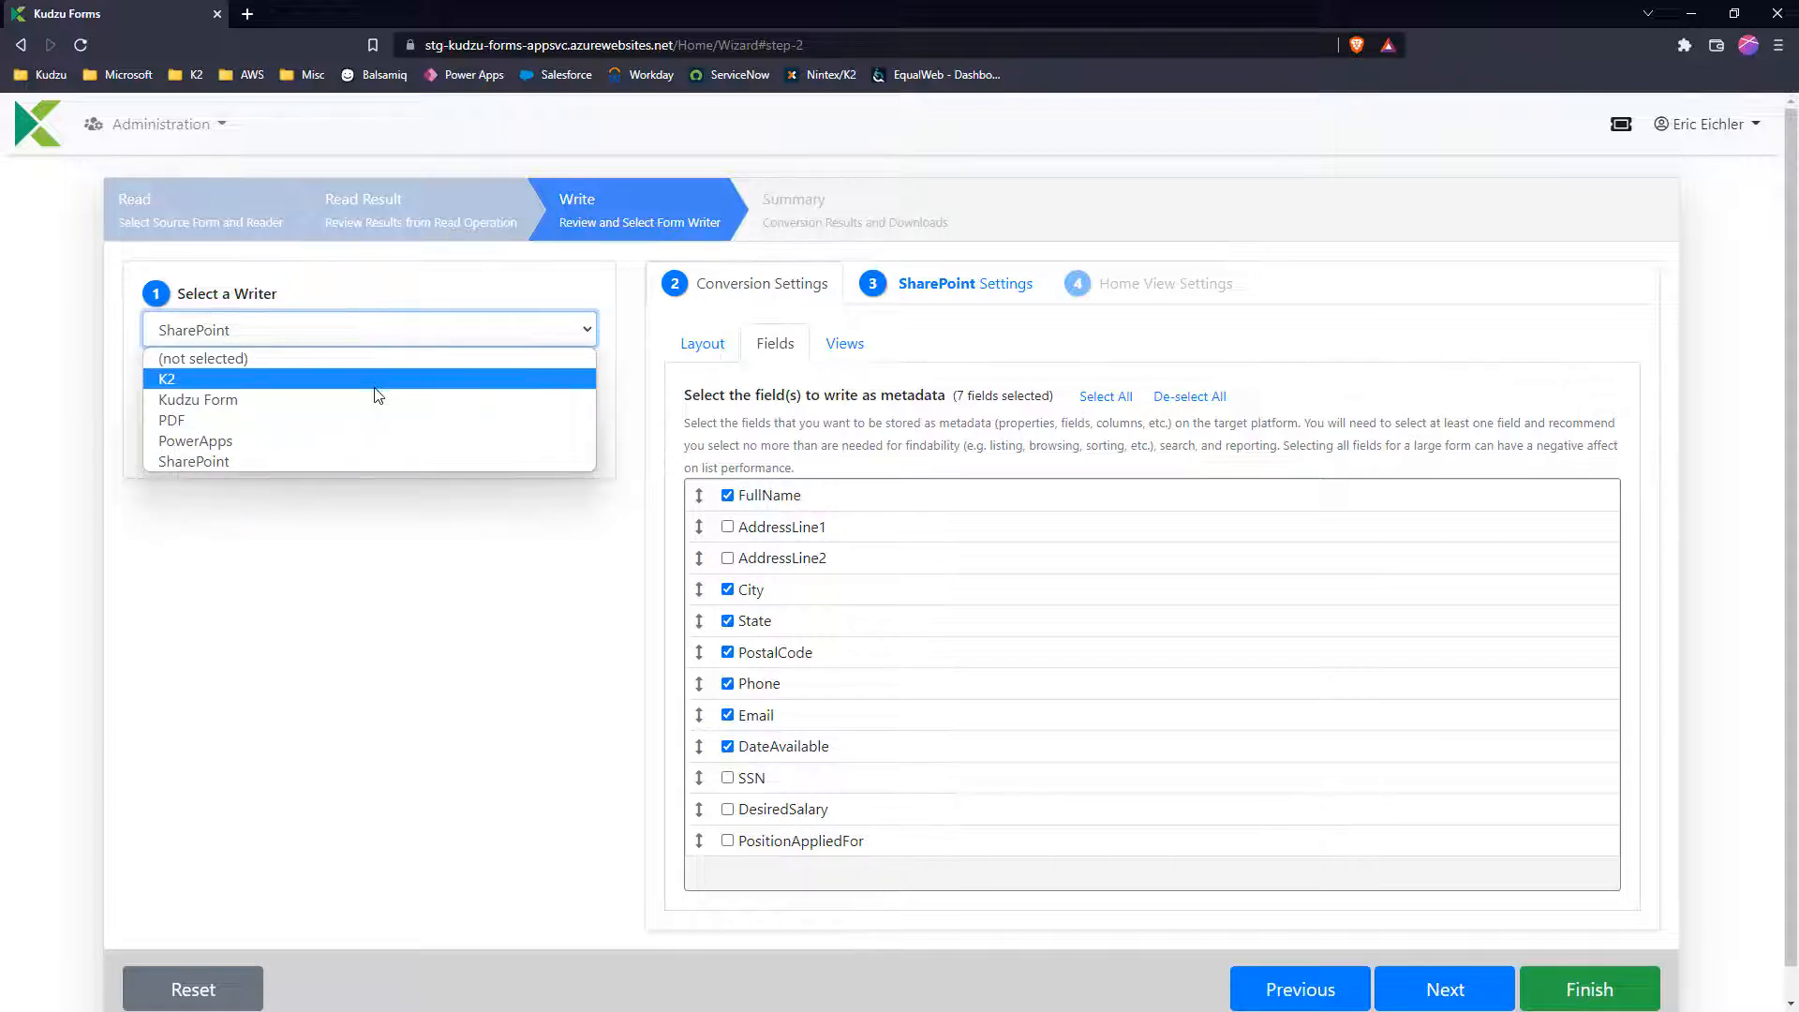
click(422, 338)
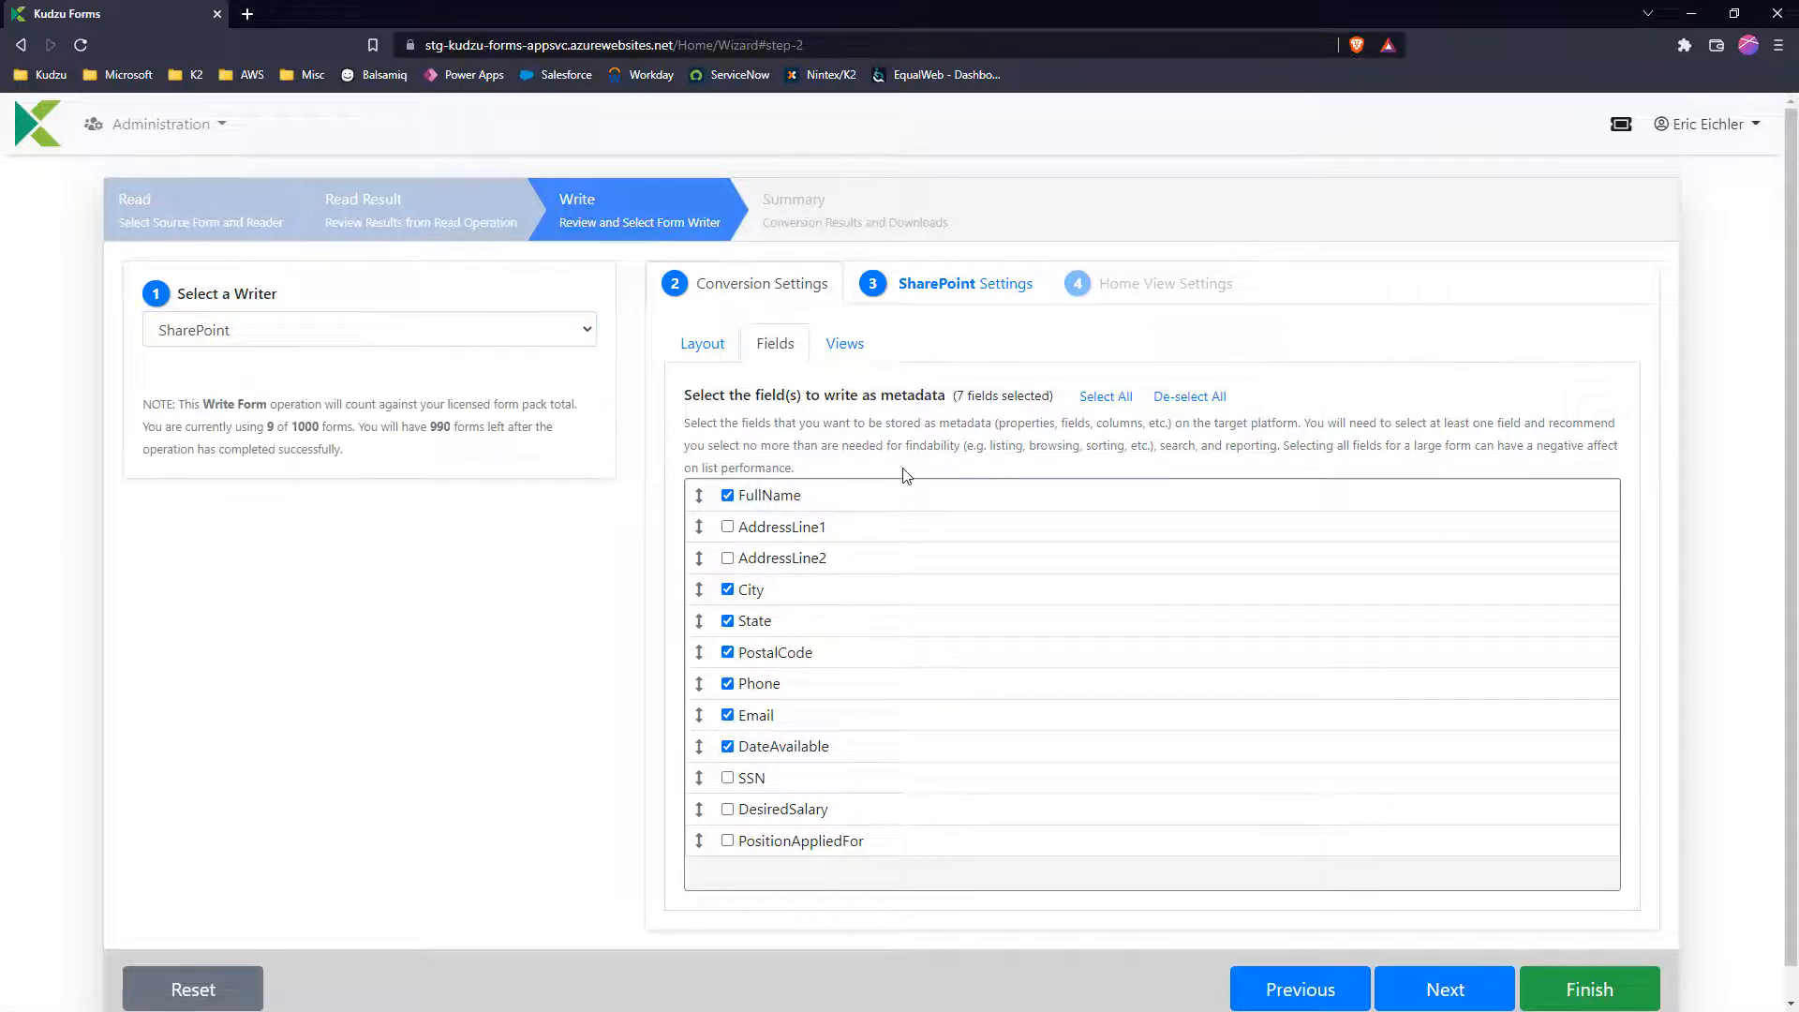
In the SharePoint settings, target a new list under the Demos site and name it Employment Applications Uniform.
click(965, 283)
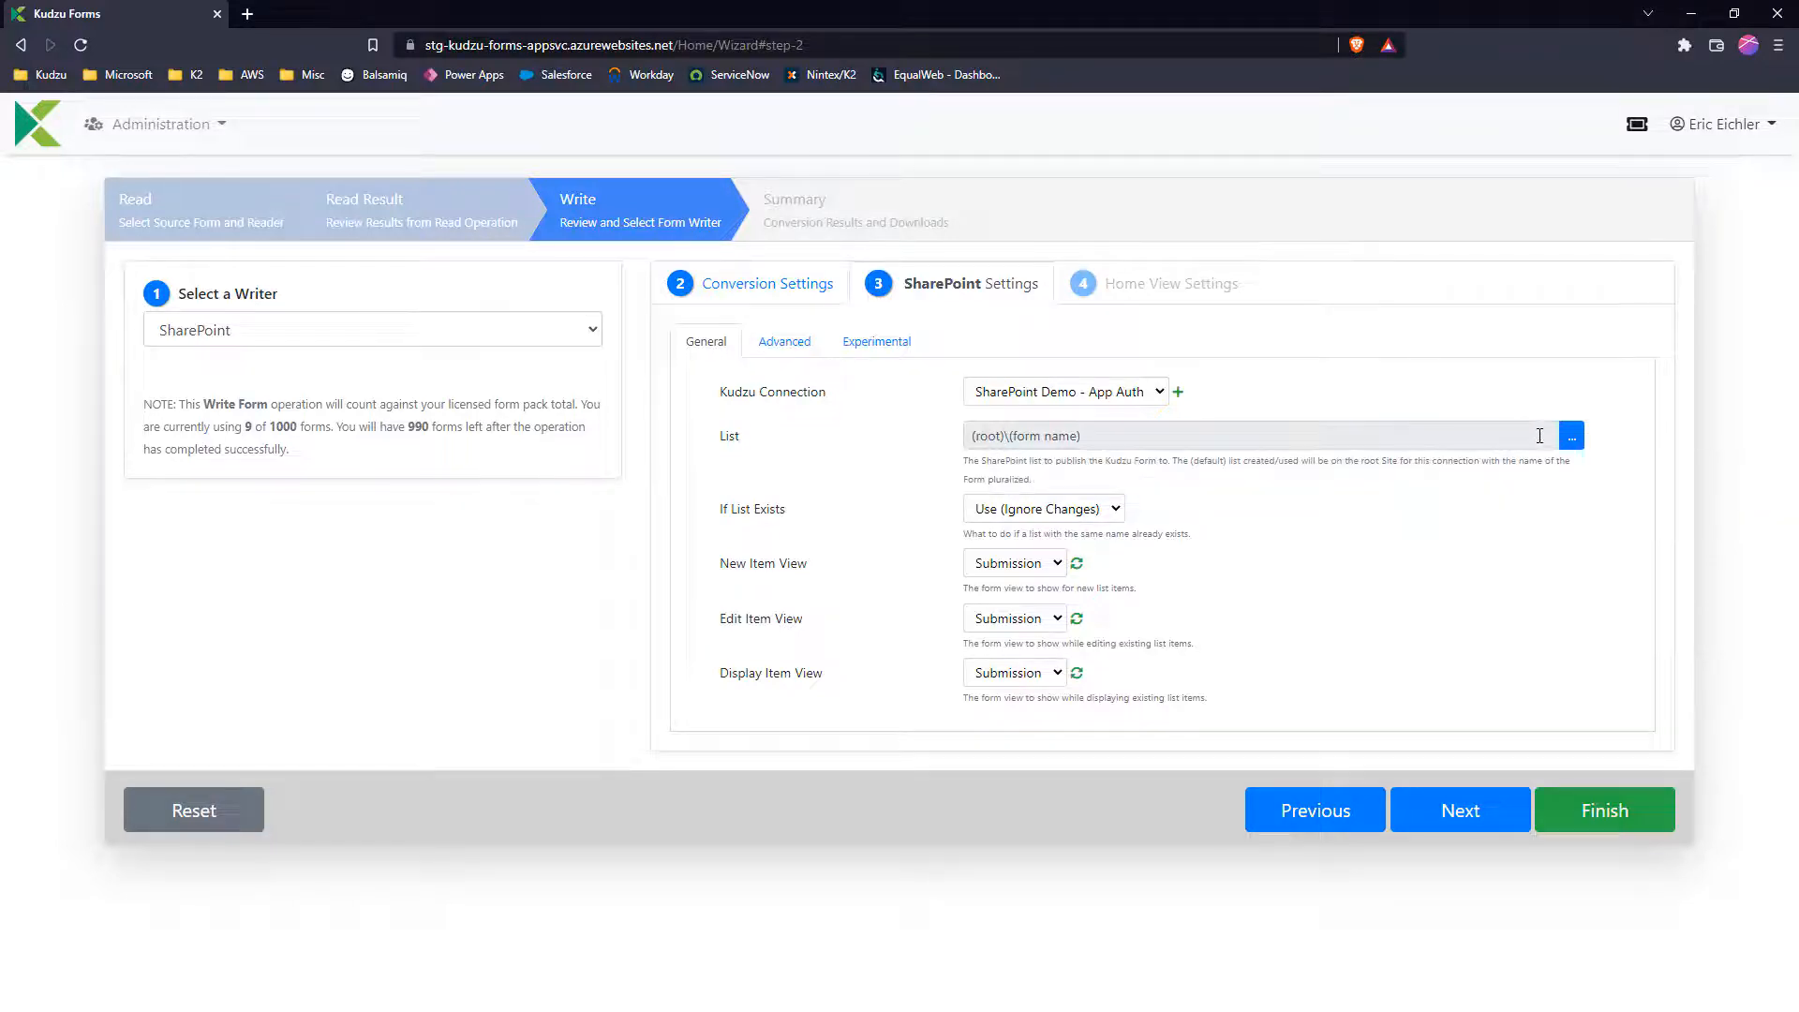
click(1571, 436)
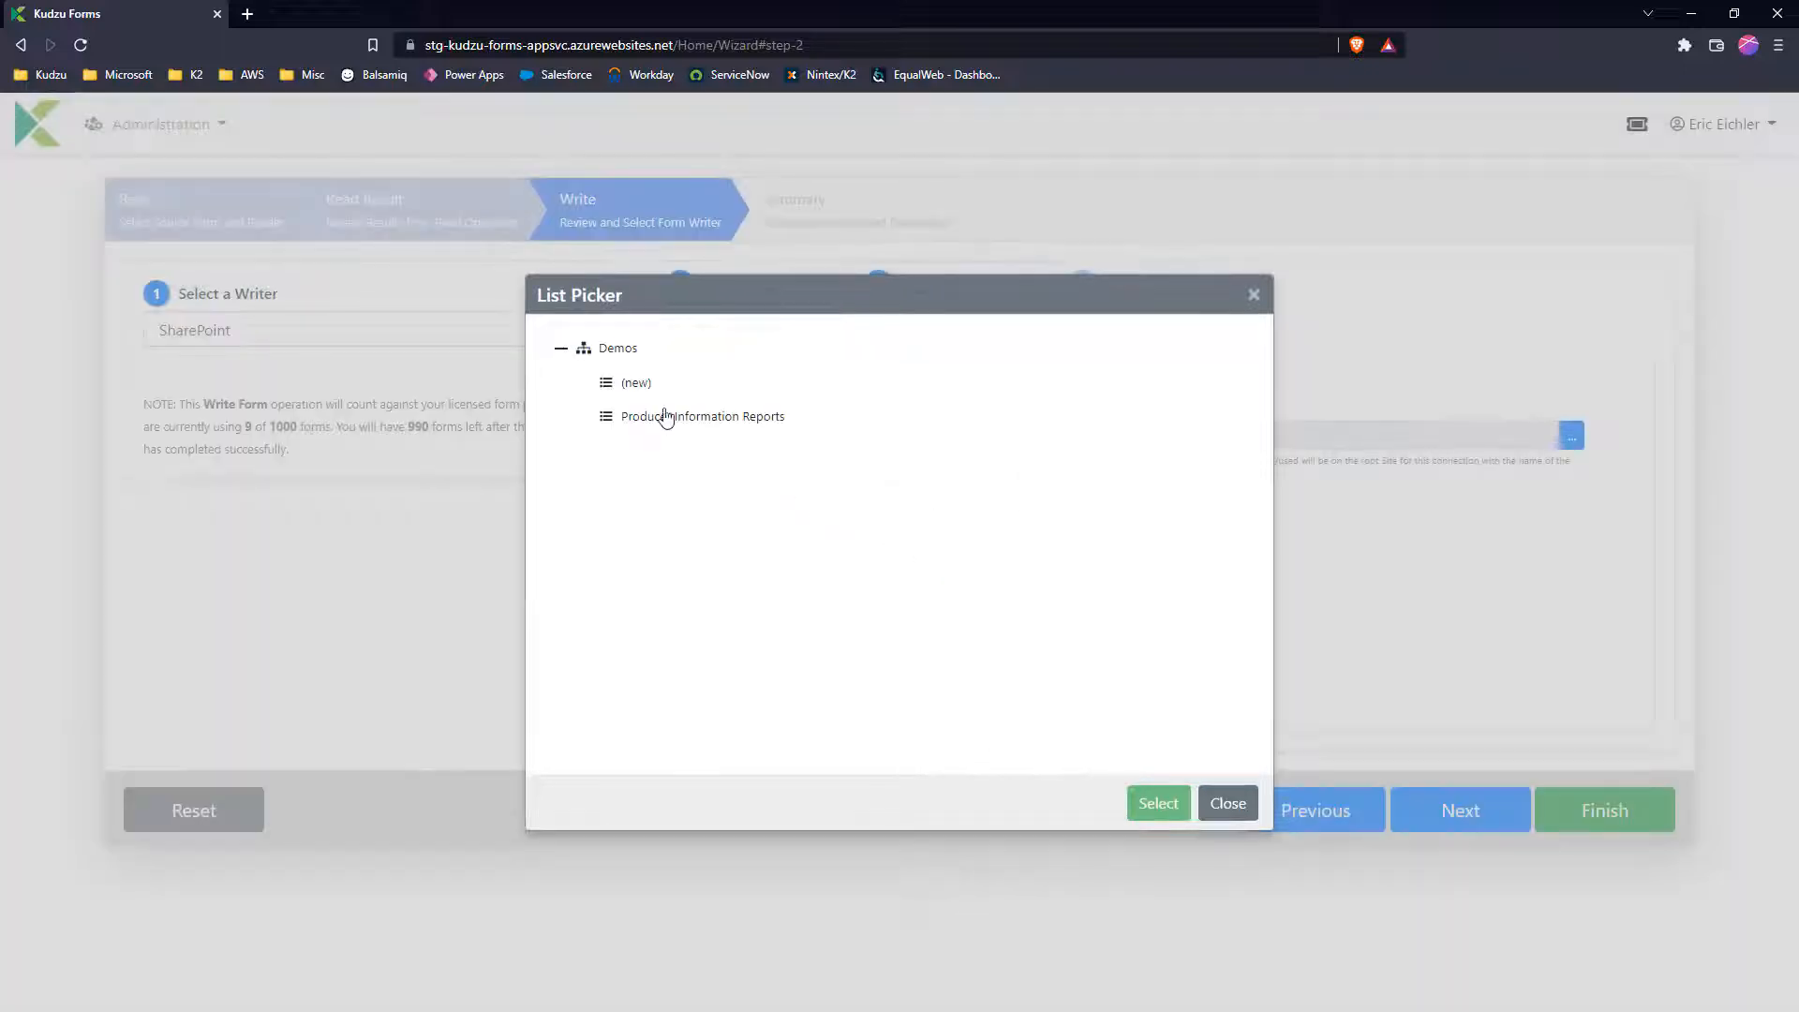
click(638, 386)
click(1153, 804)
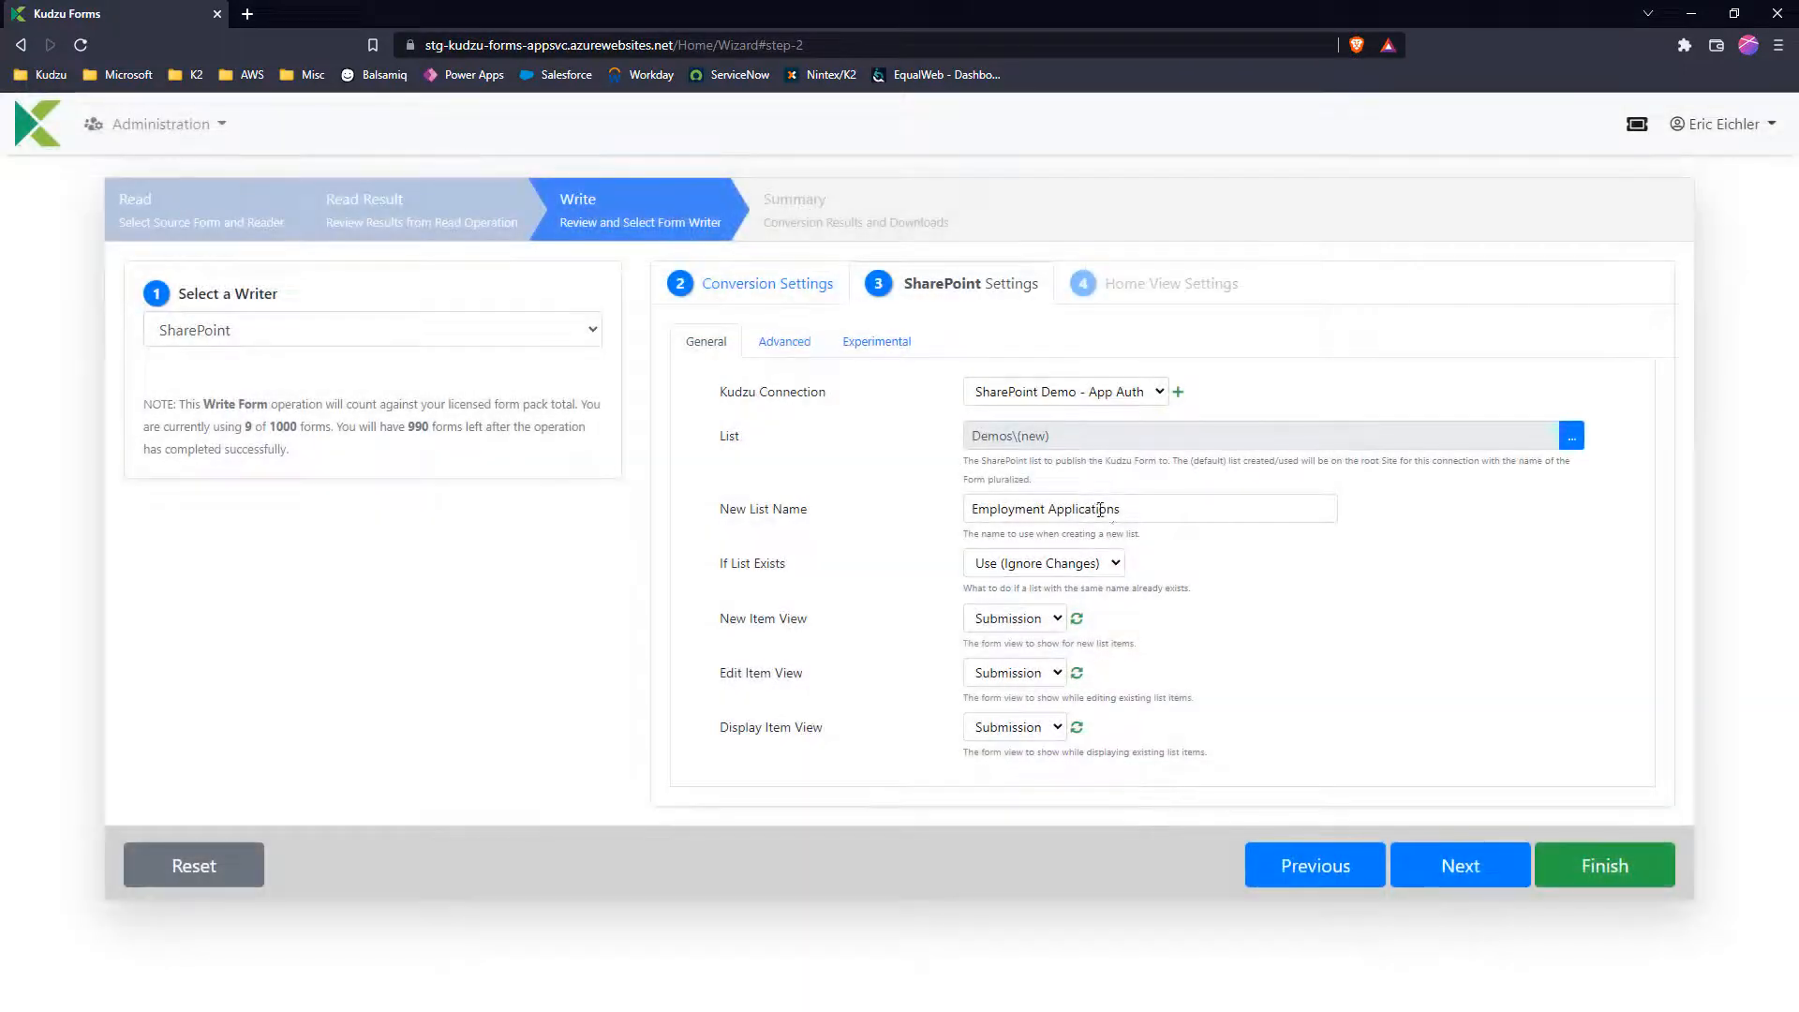
click(1130, 514)
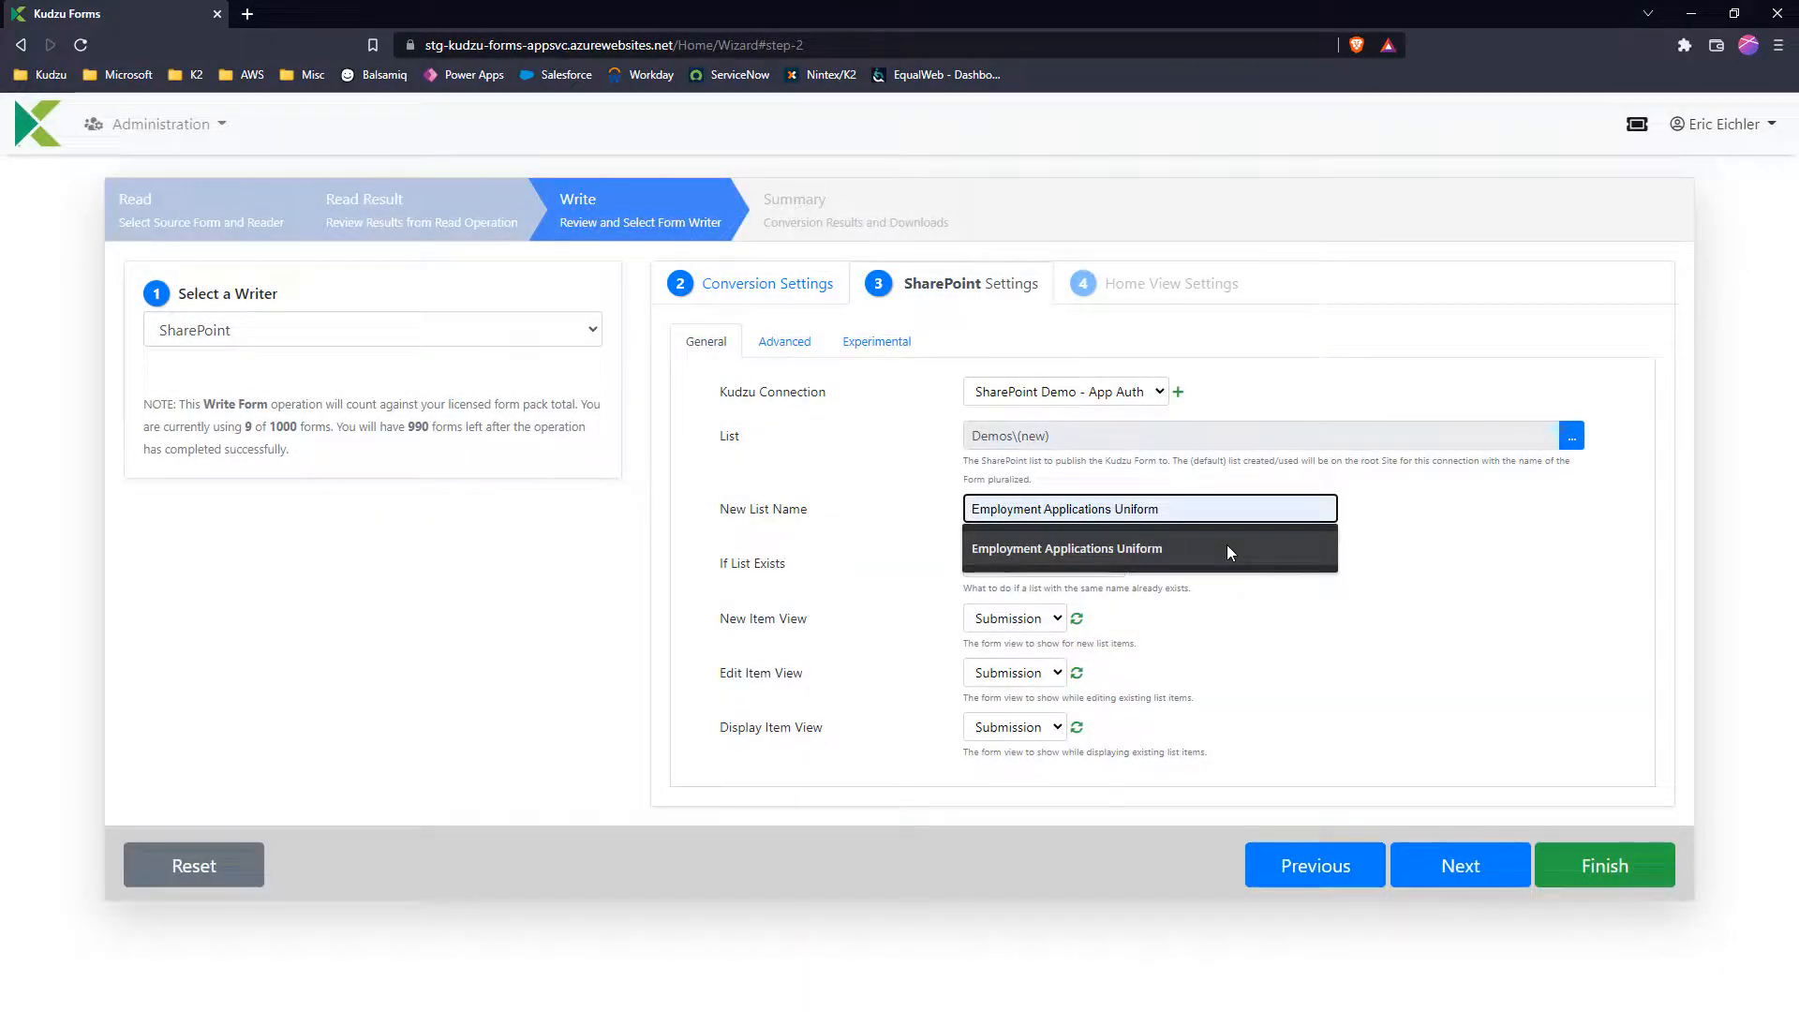
click(1216, 551)
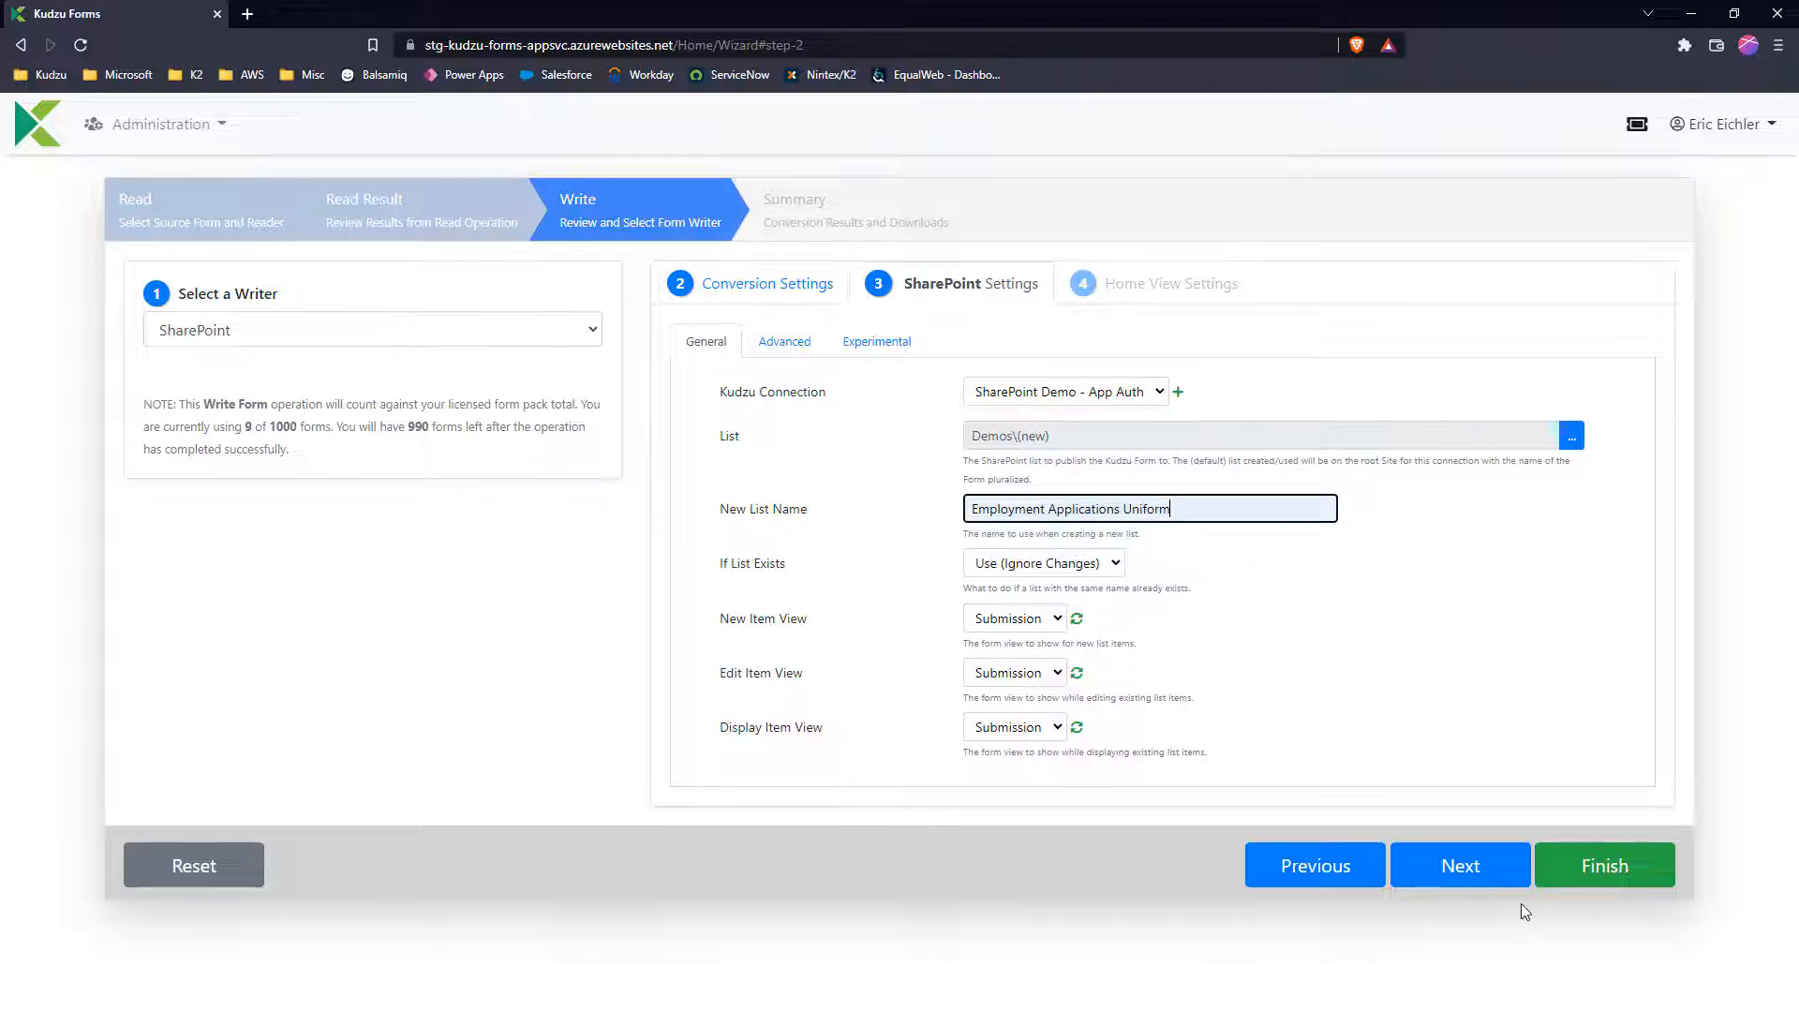
Write the form to SharePoint and start a new item in the published Employment Applications Uniforms list.
click(1459, 870)
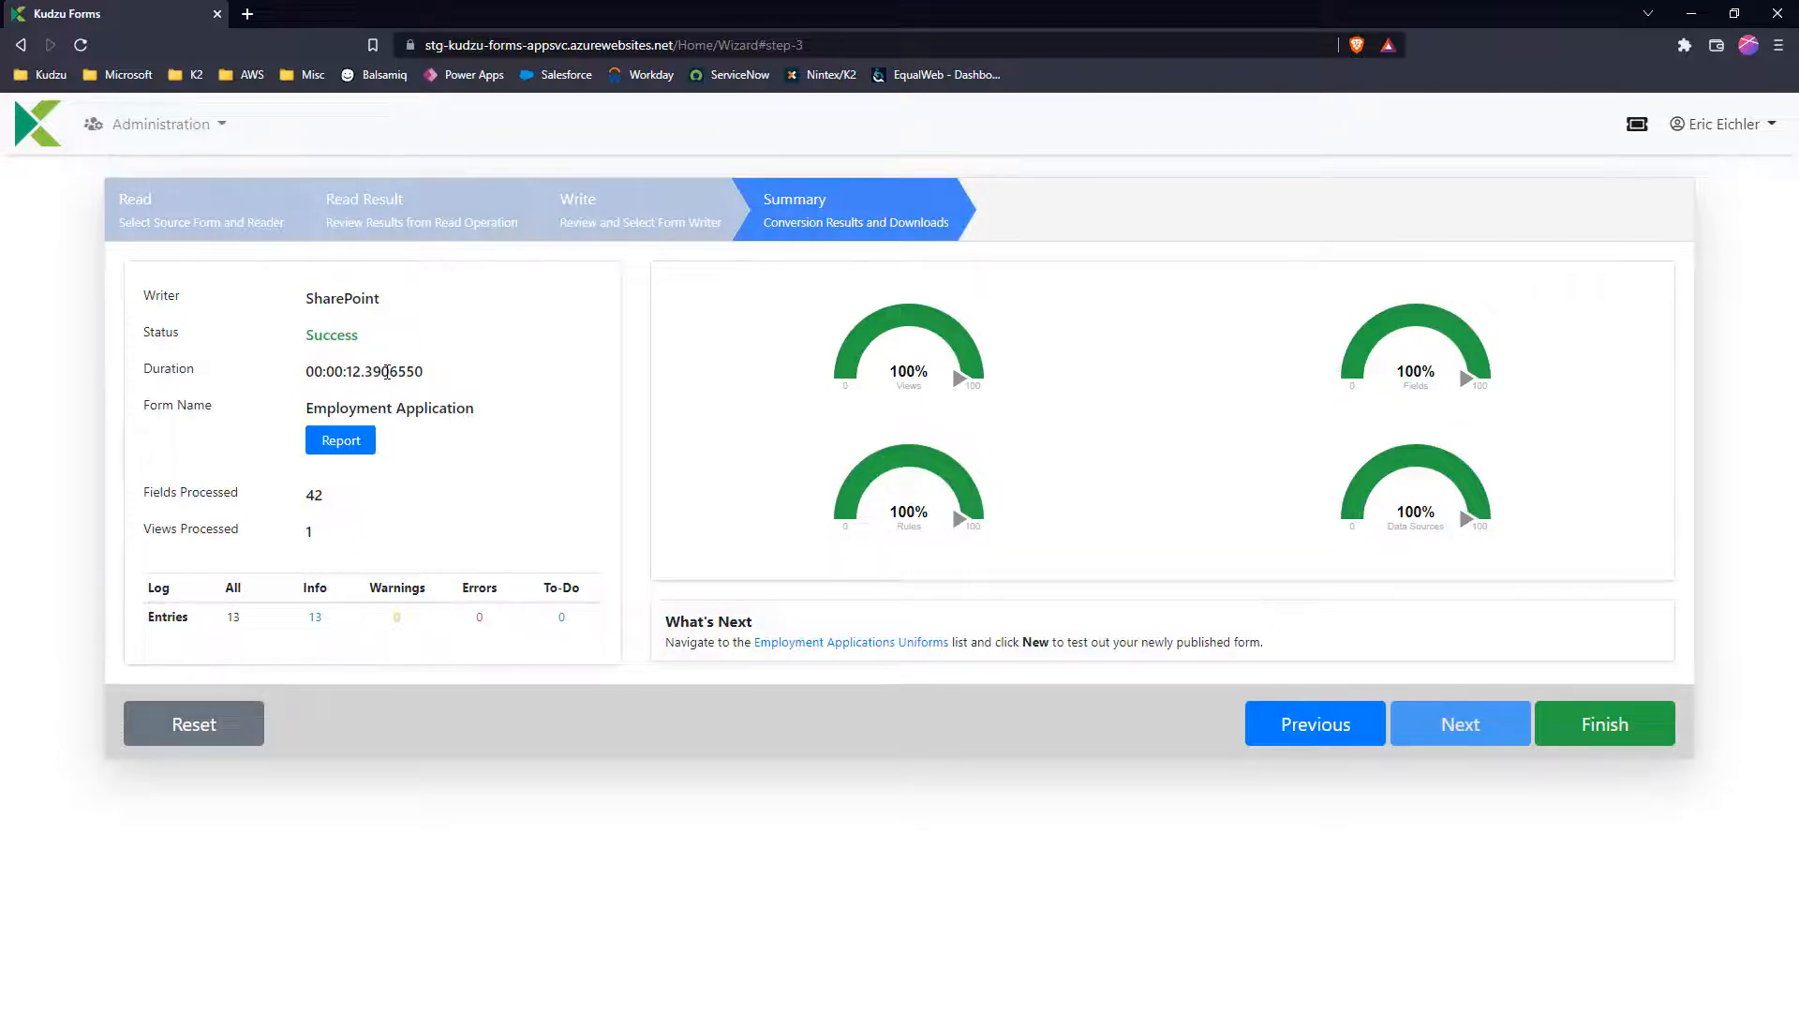
click(846, 642)
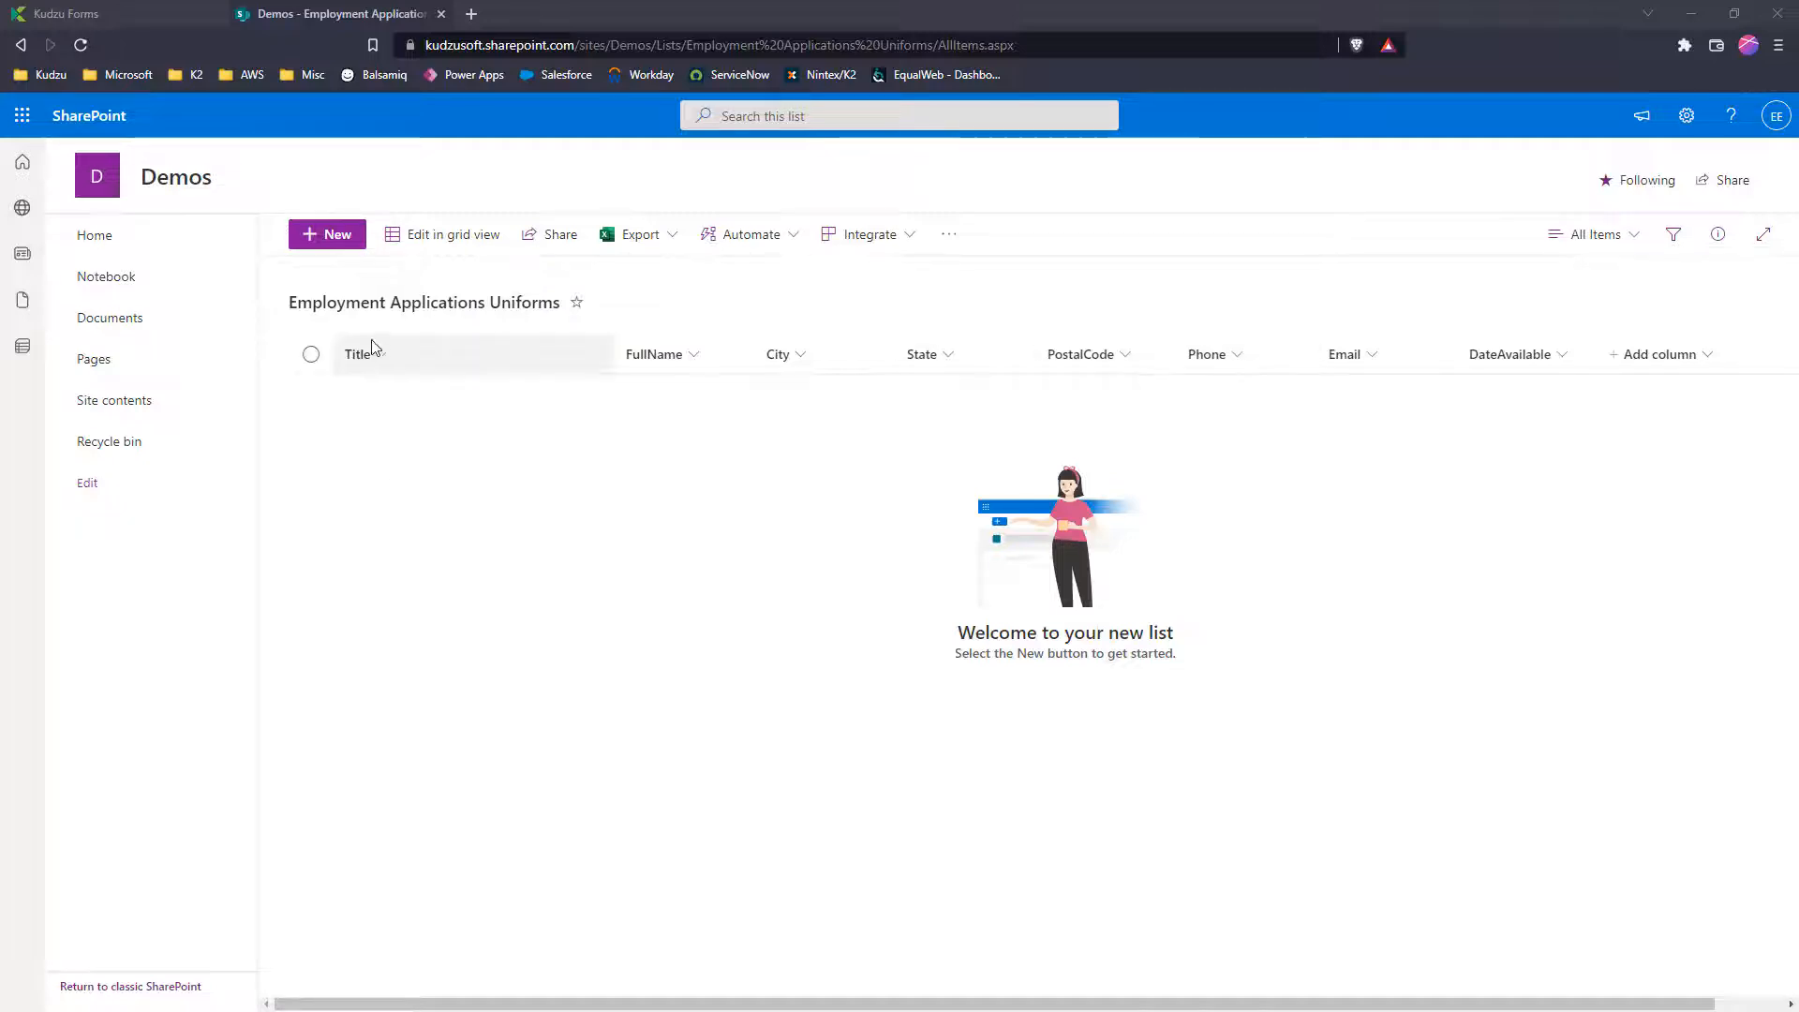
click(319, 237)
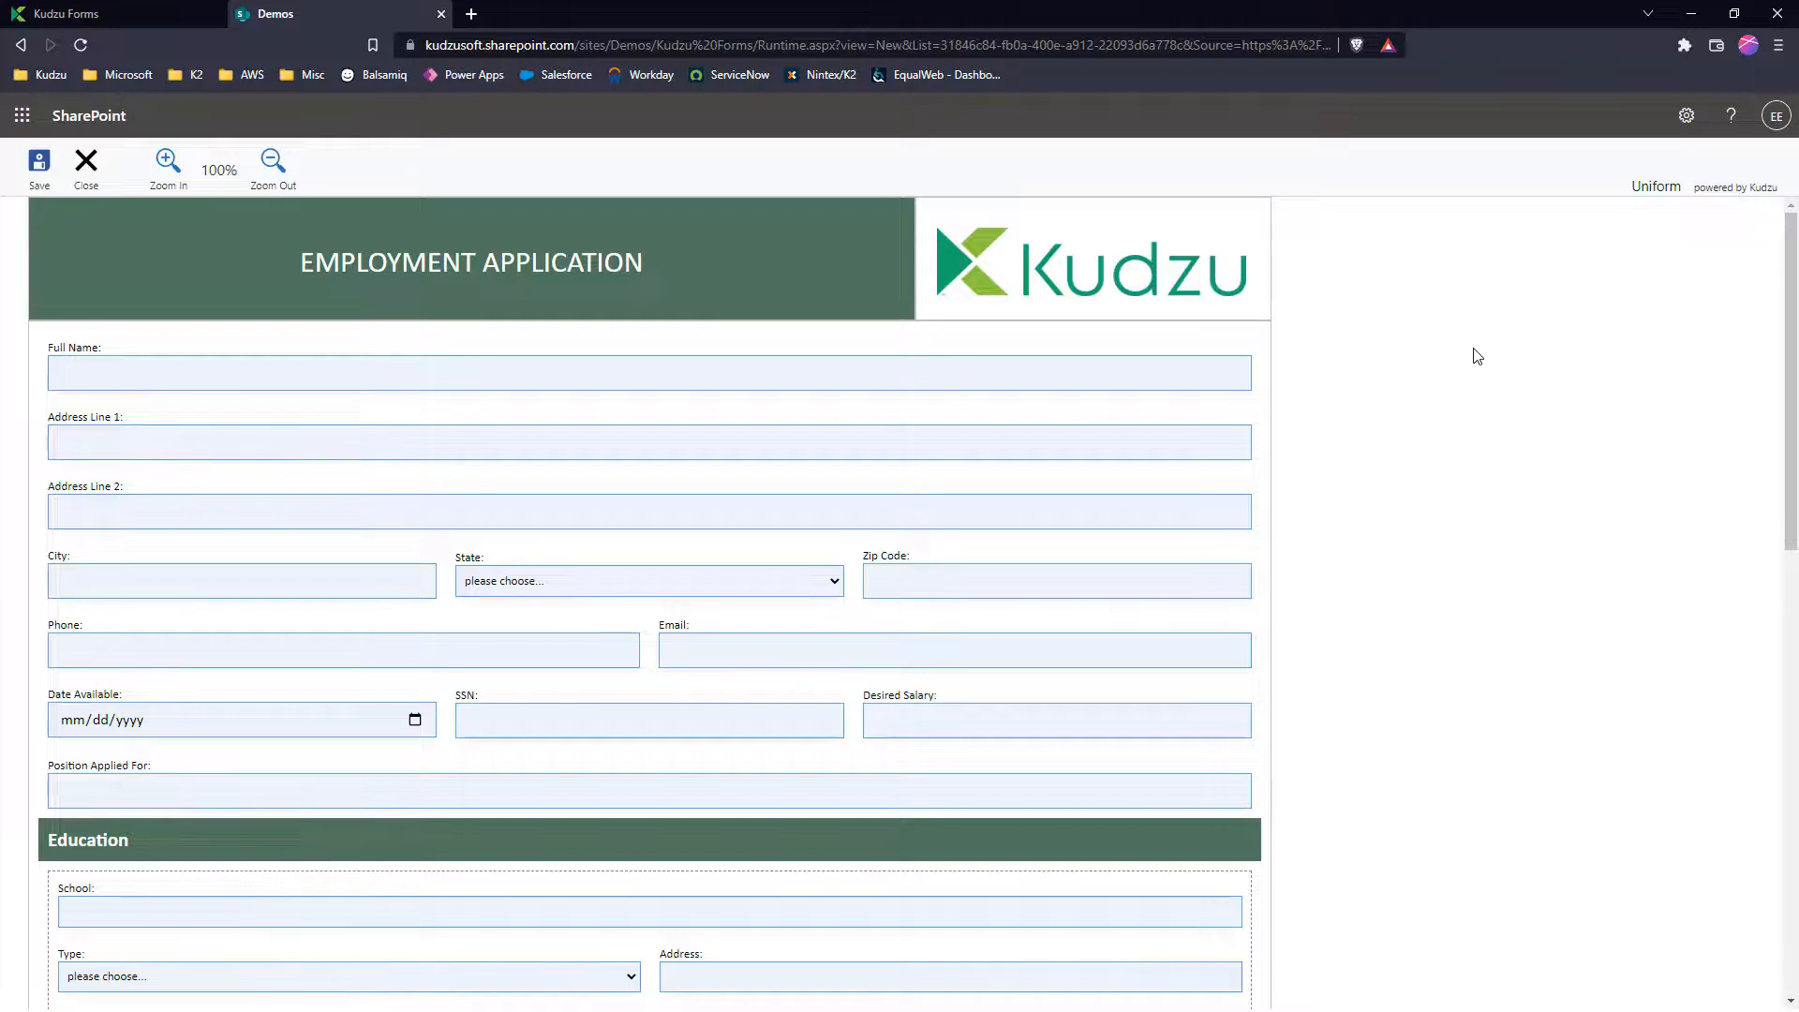
Fill in the applicant's full name and street address, leaving the second address line empty.
click(713, 374)
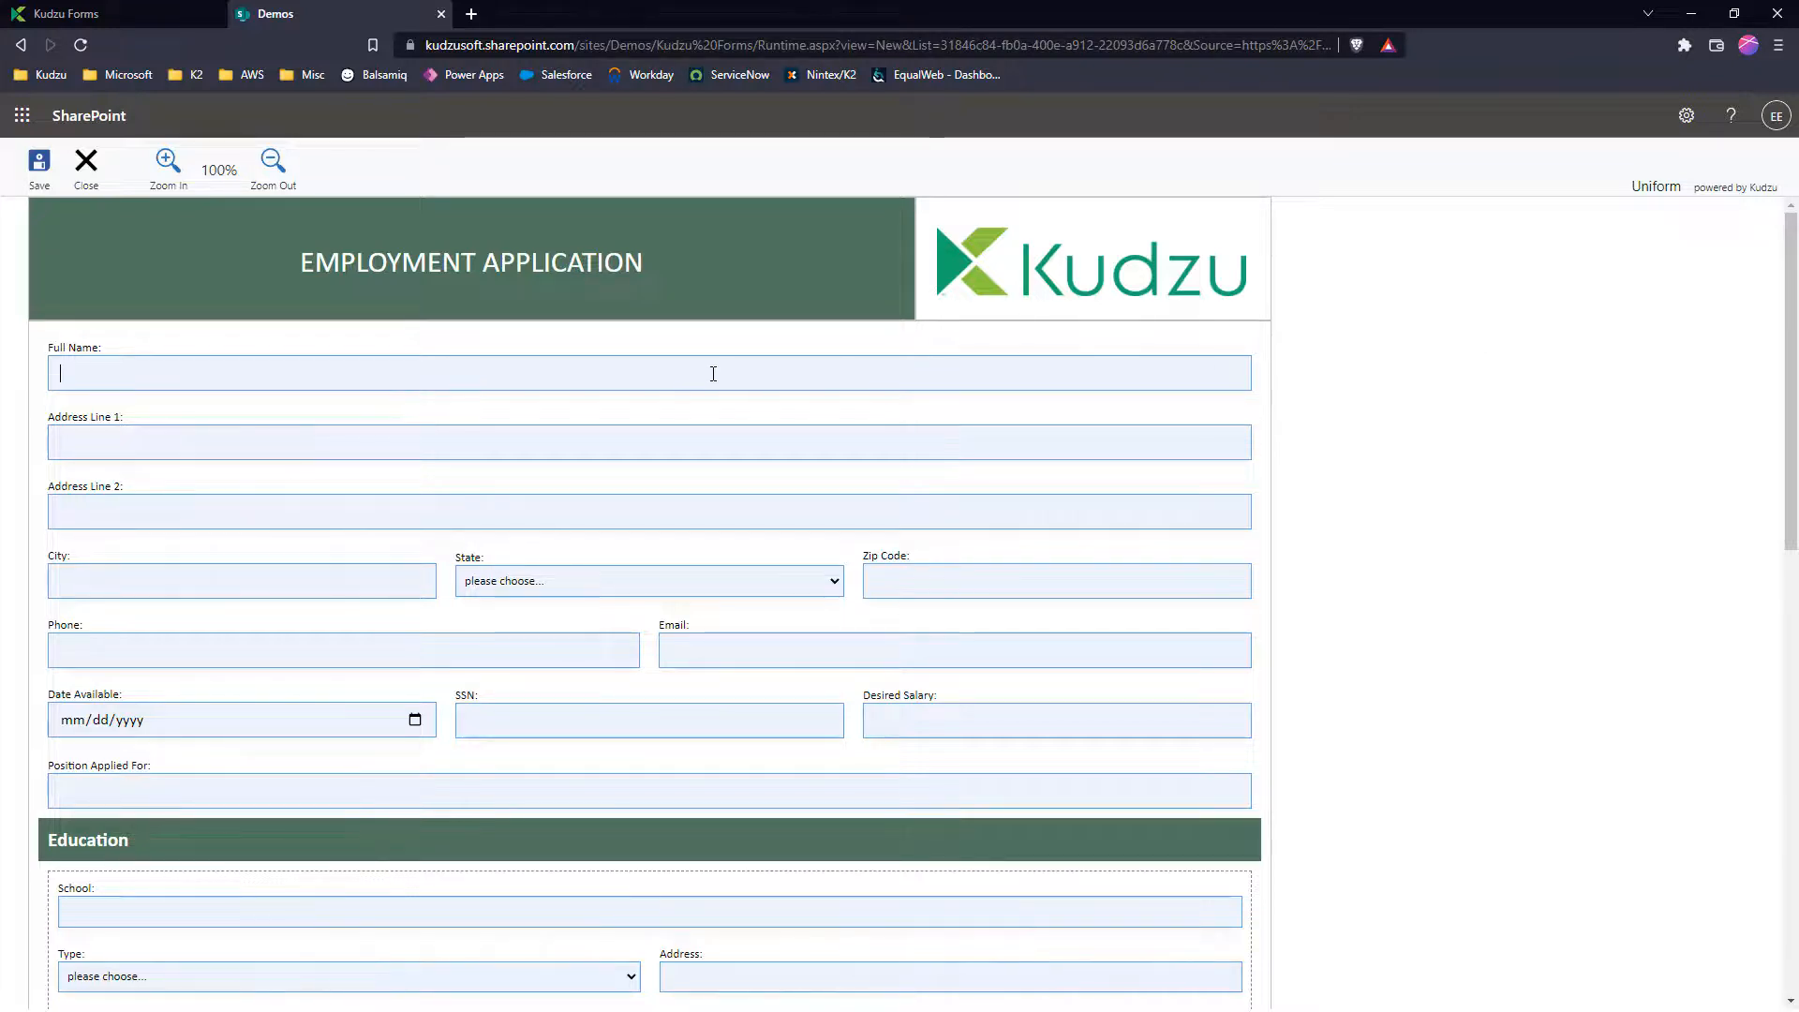
text(John Doe)
key(Tab)
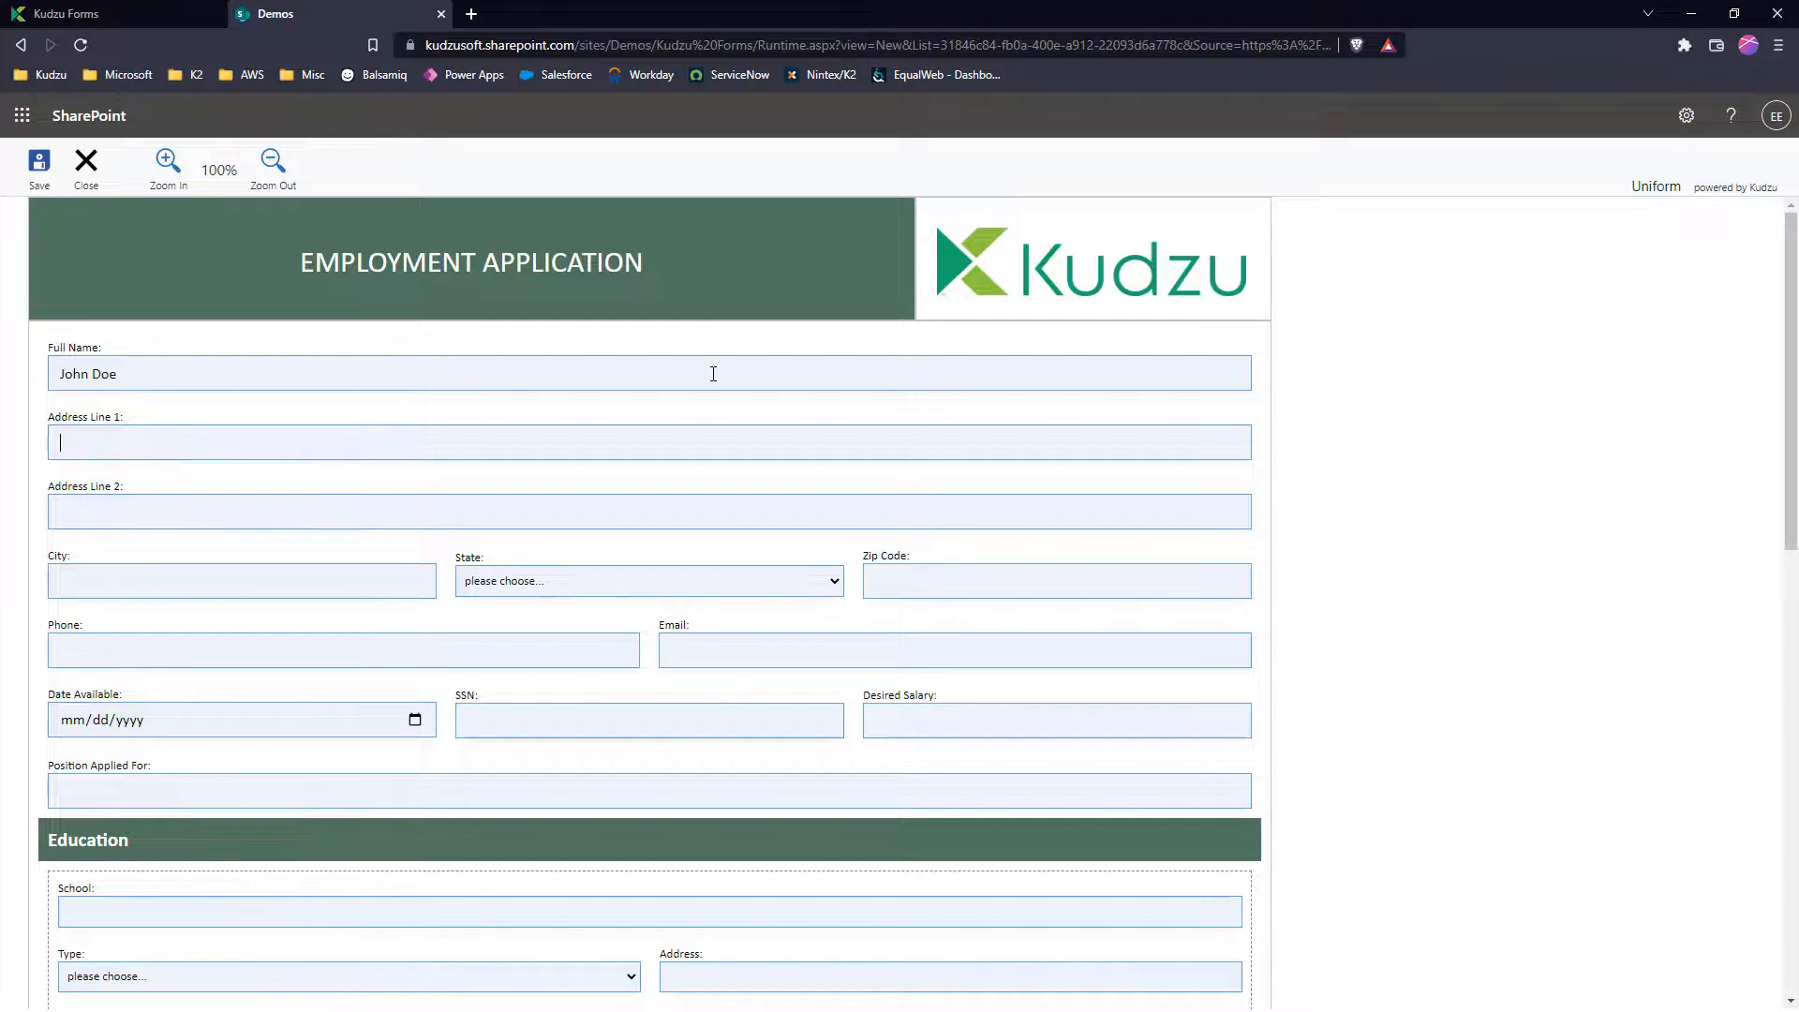
text(123 Peac)
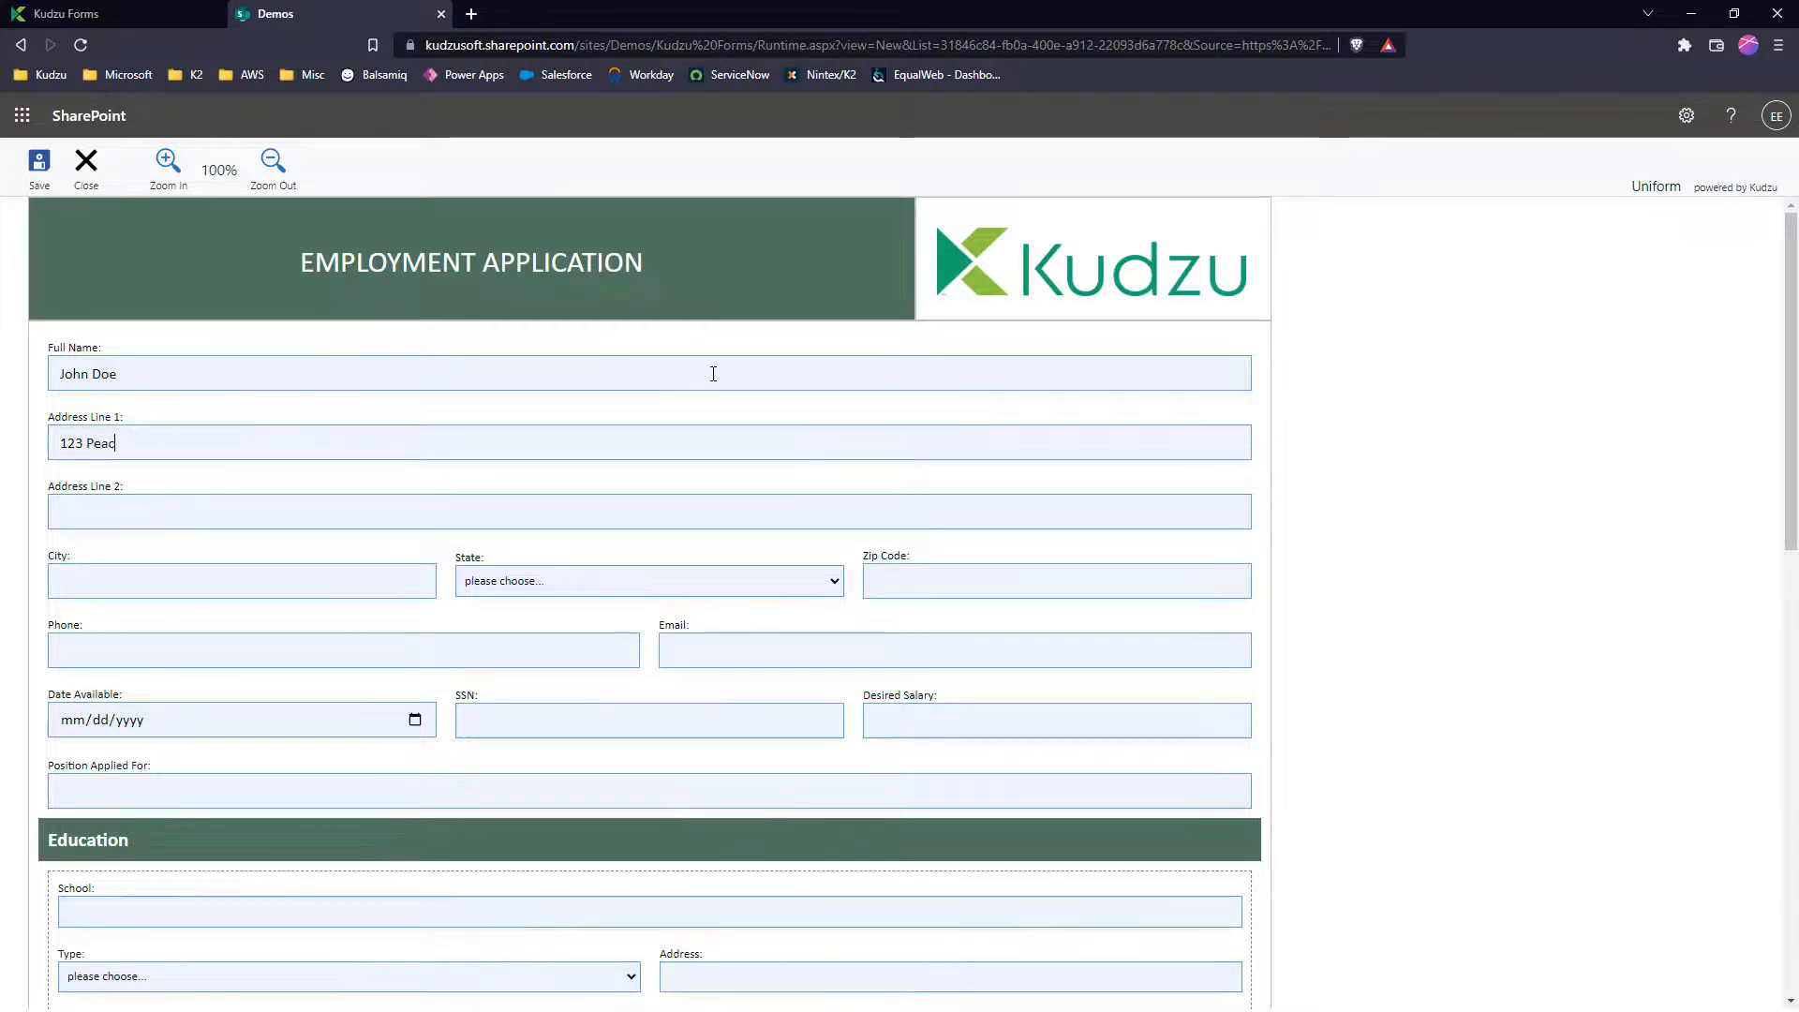
text(htree Street)
key(Tab)
Enter Atlanta as the applicant's city and choose Georgia as the state.
text(Atlant)
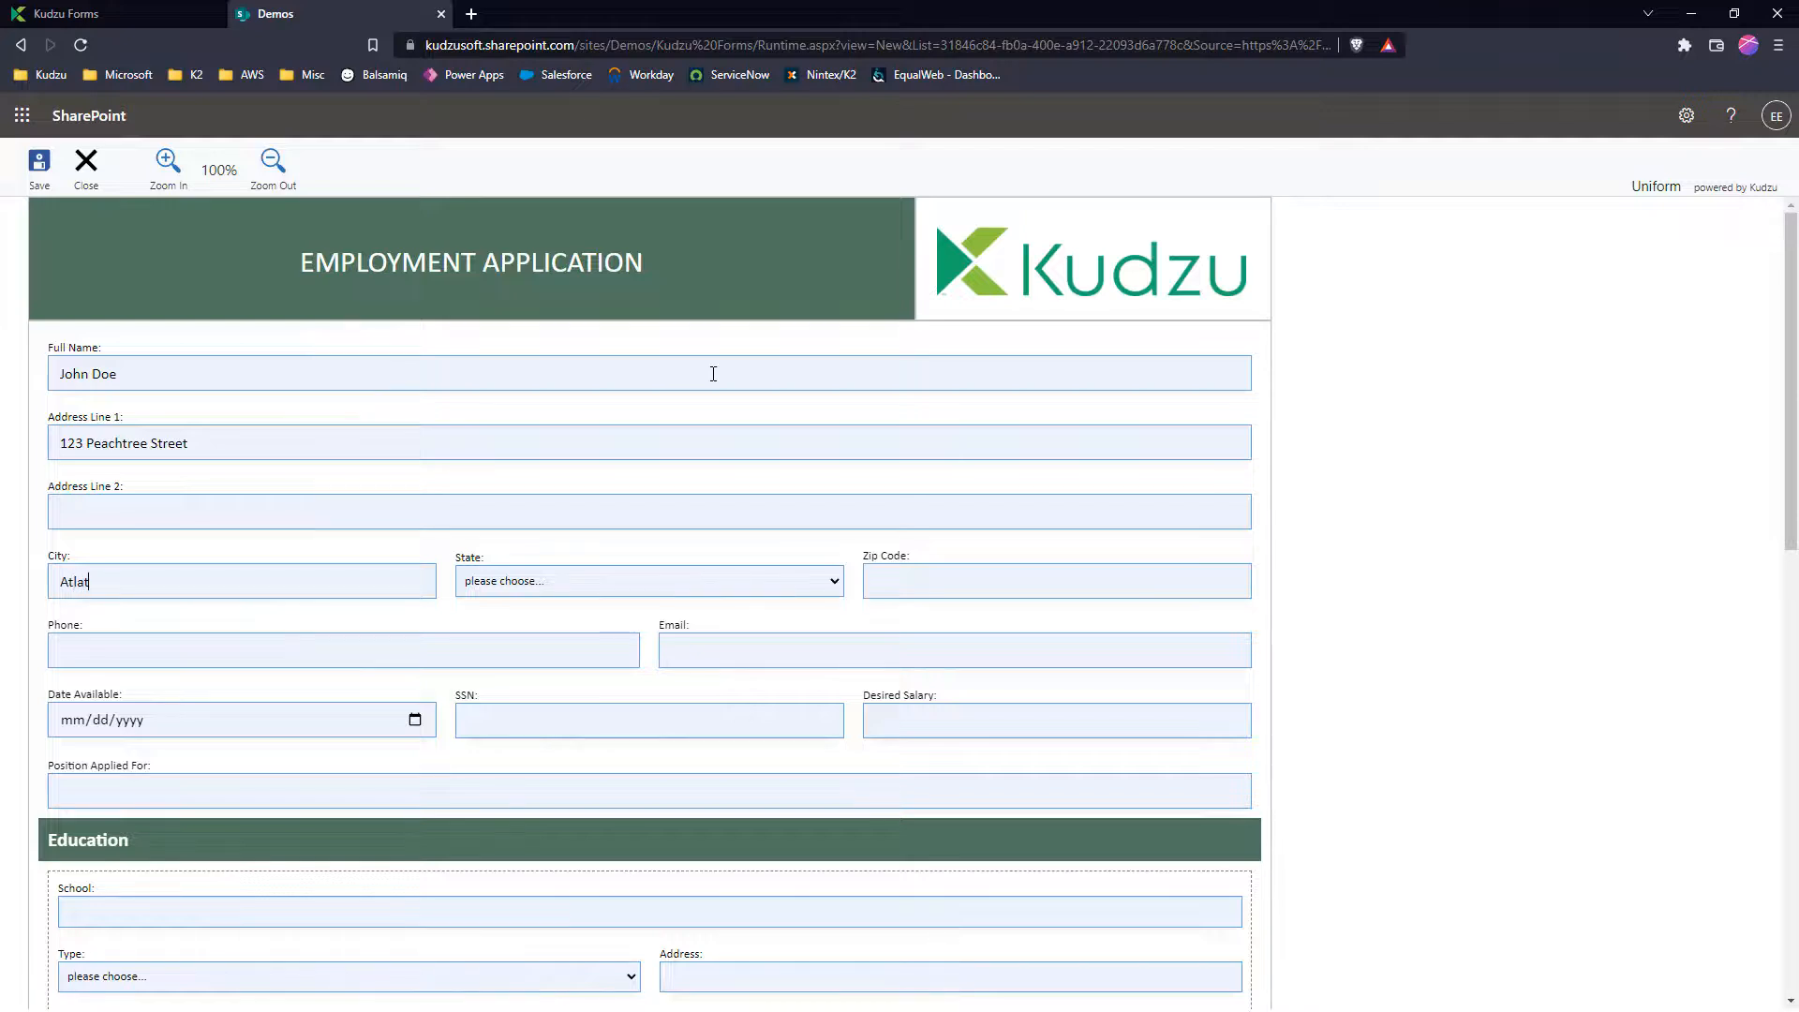
key(BackSpace)
text(nta)
key(Tab)
key(g)
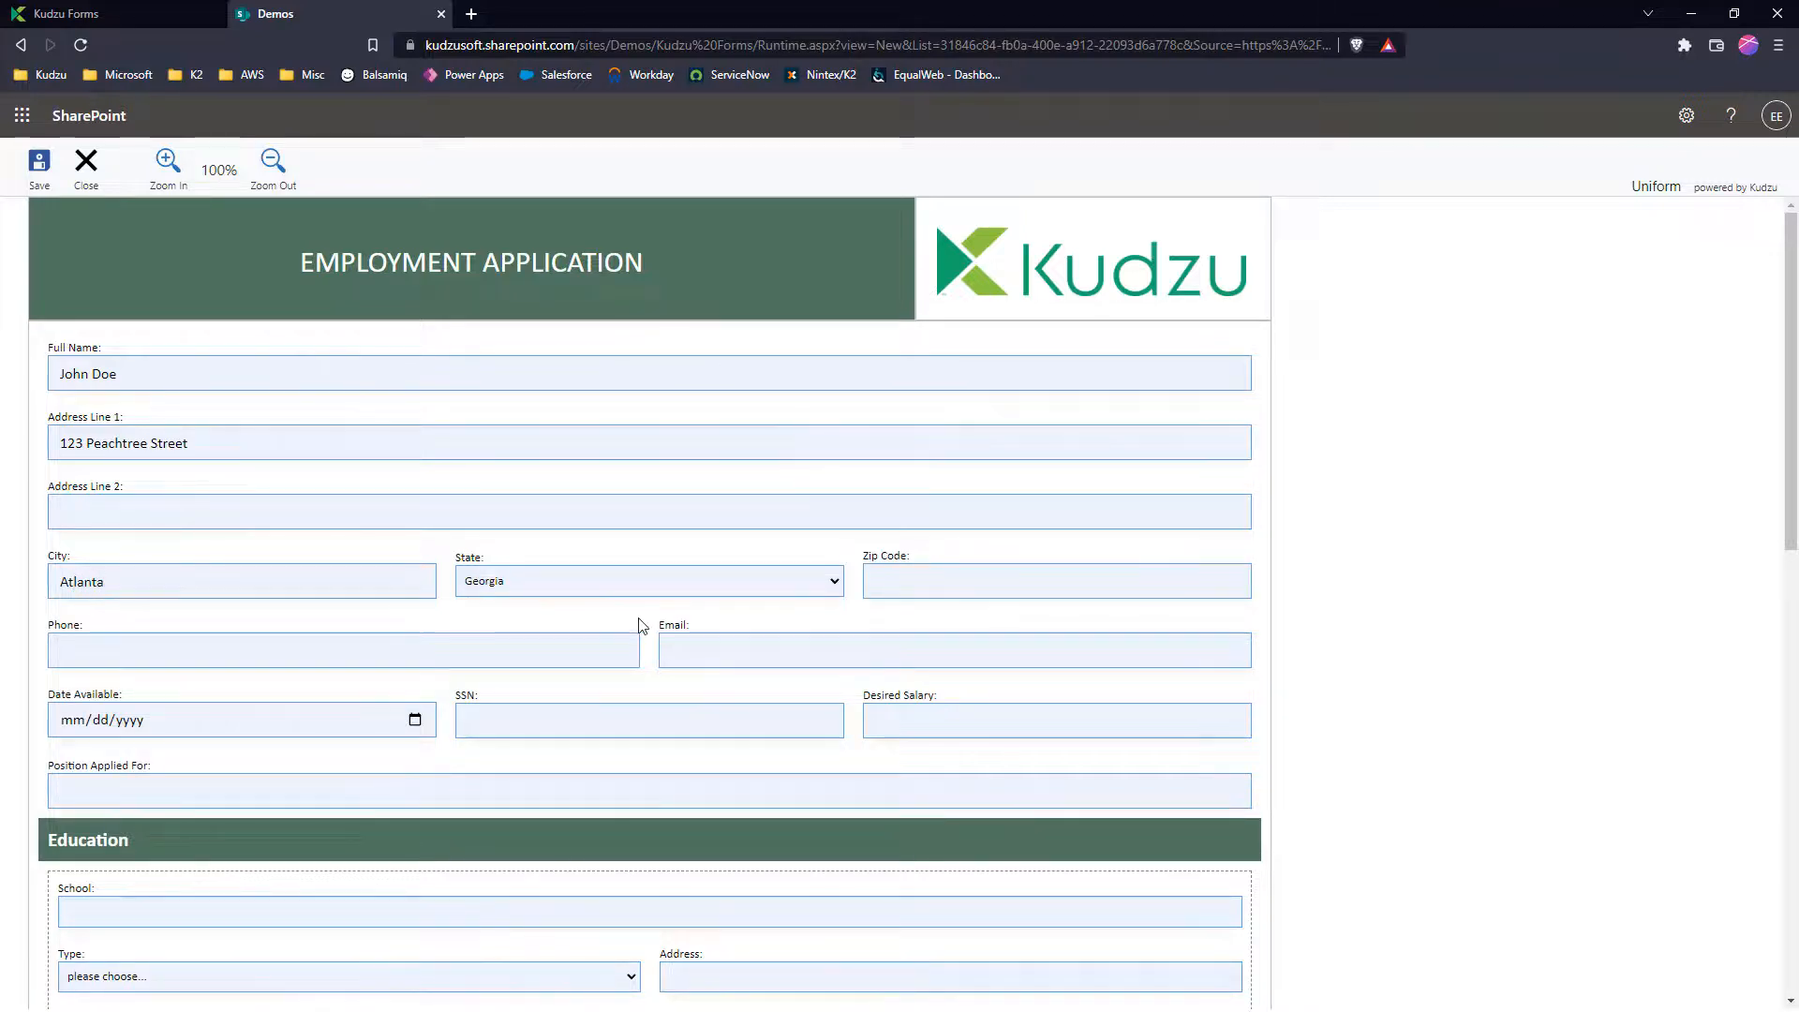
Set the Date Available field to 07/15/2022.
click(416, 721)
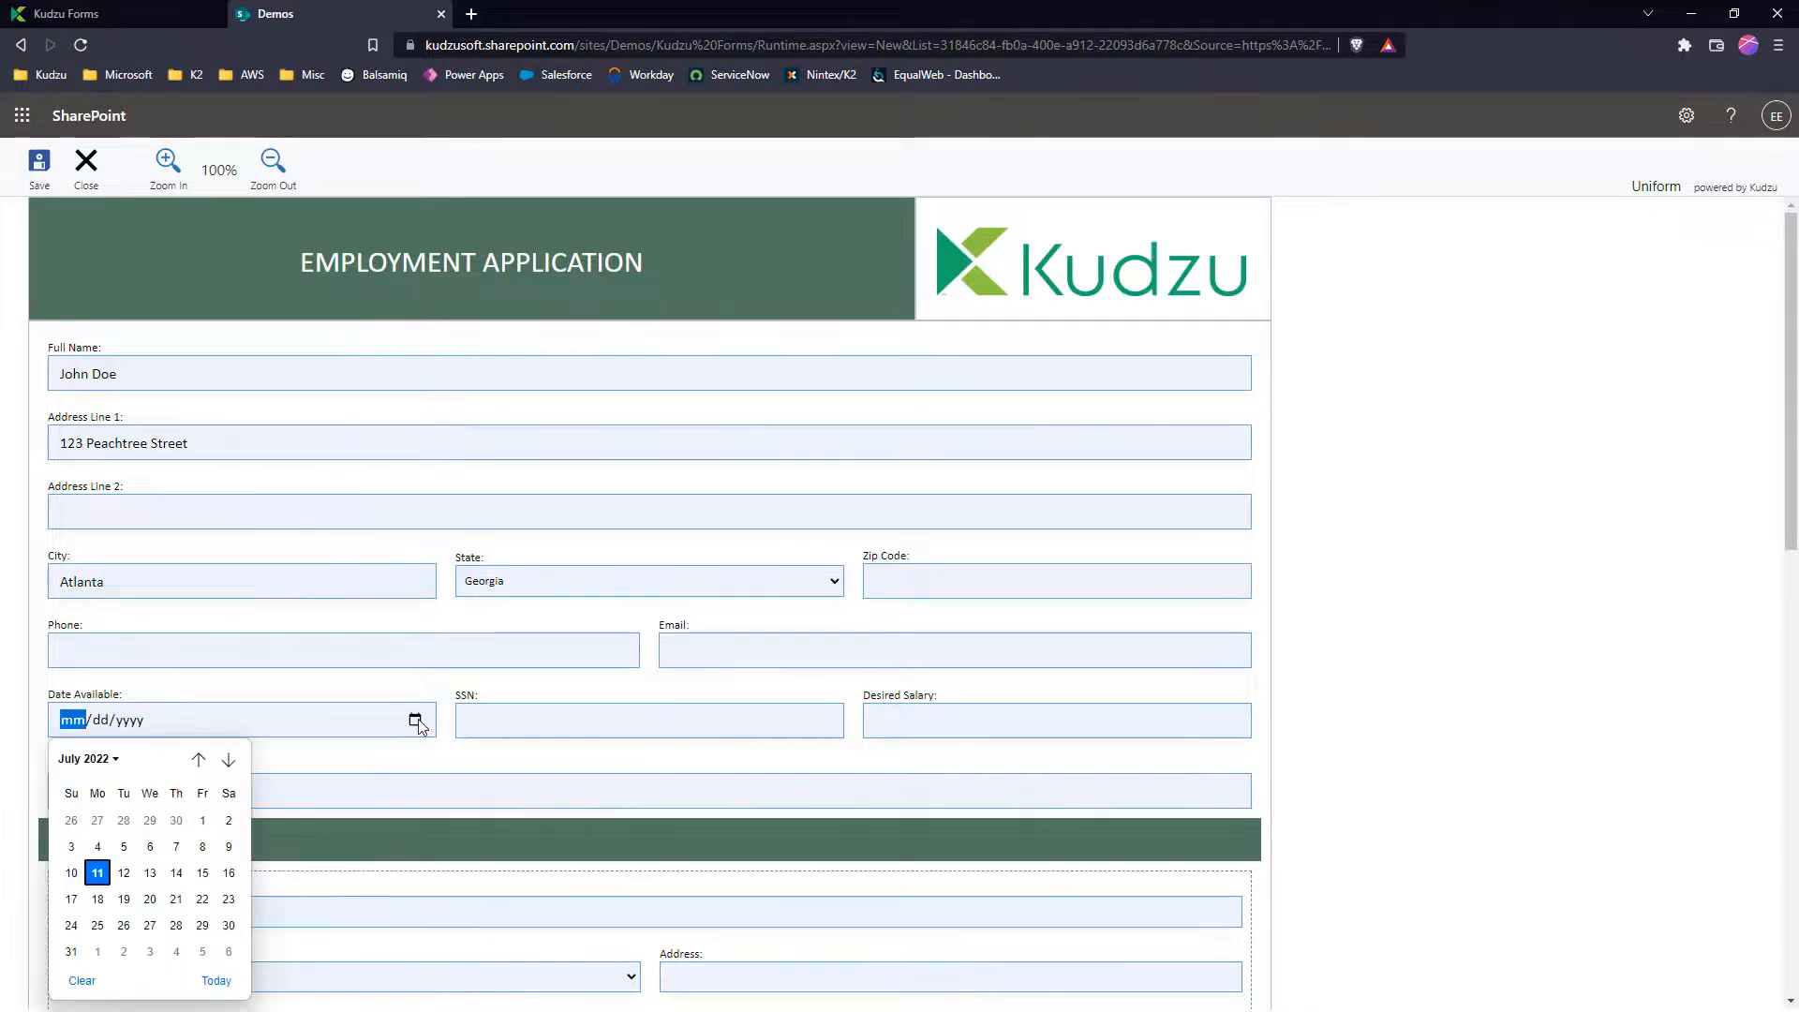
click(202, 873)
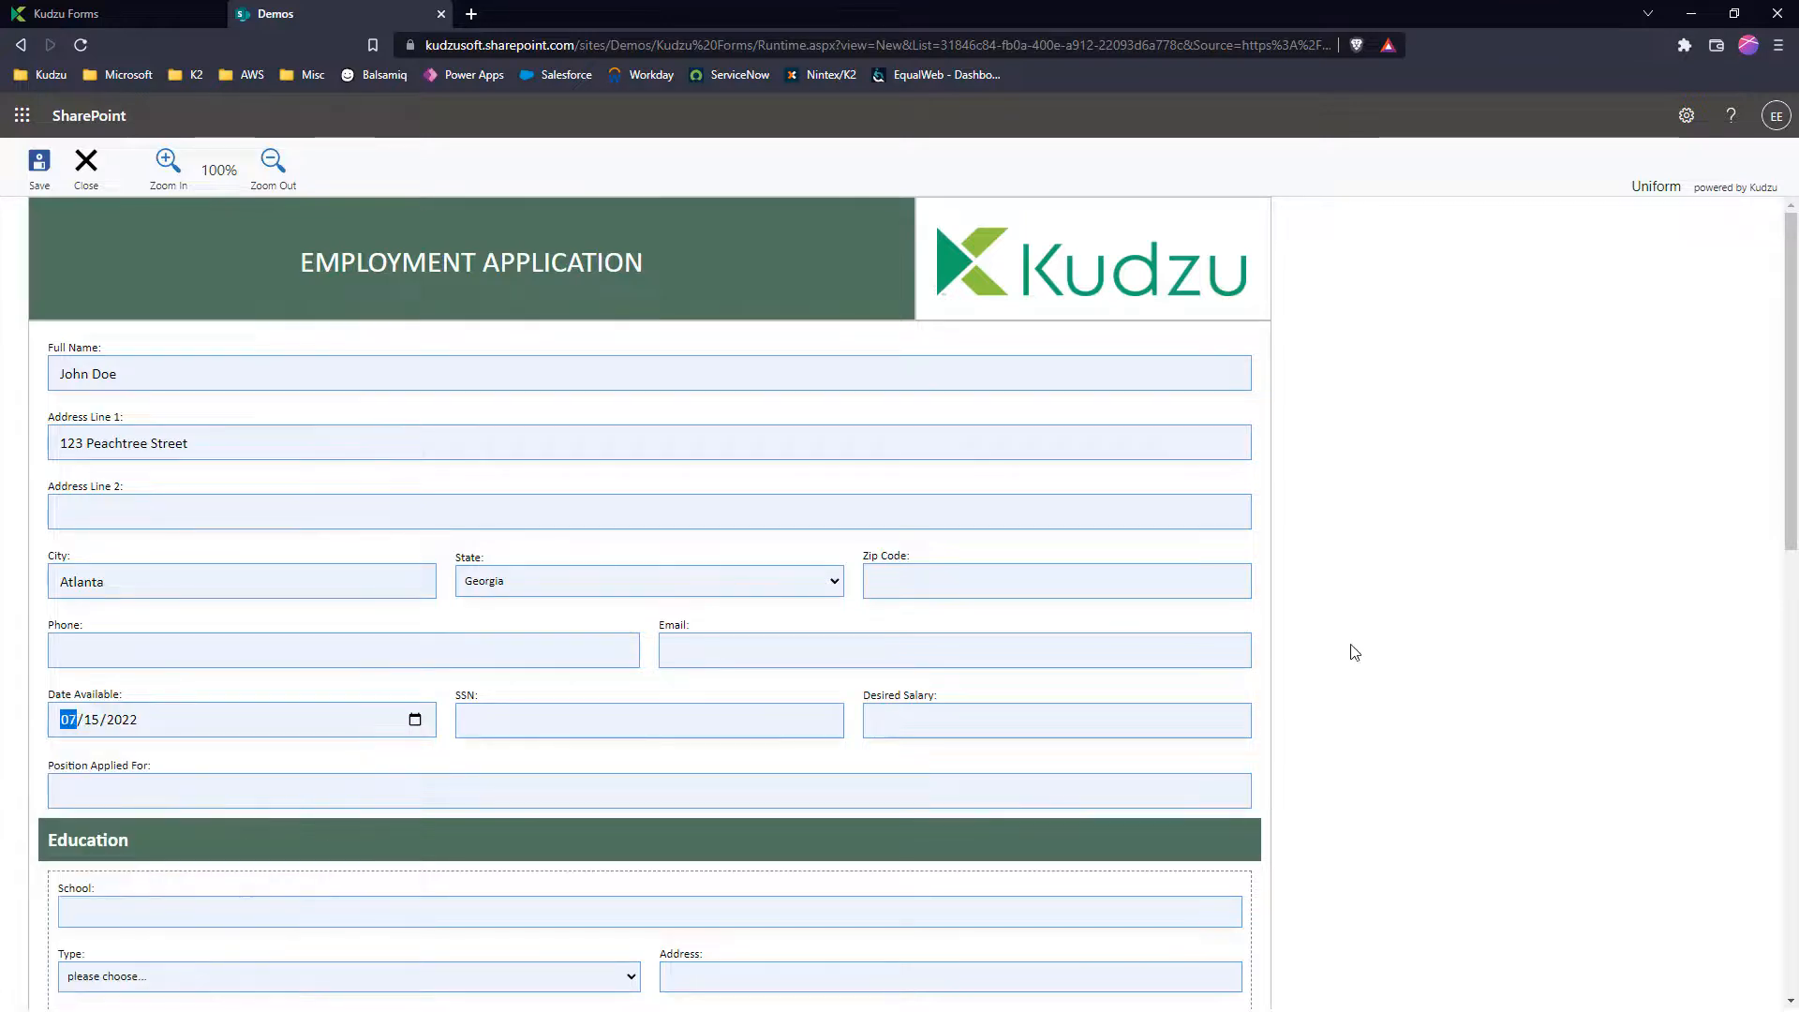
click(1381, 651)
Review the remaining sections of the employment application down to Resume and save the new item.
scroll(1383, 653, down, 6)
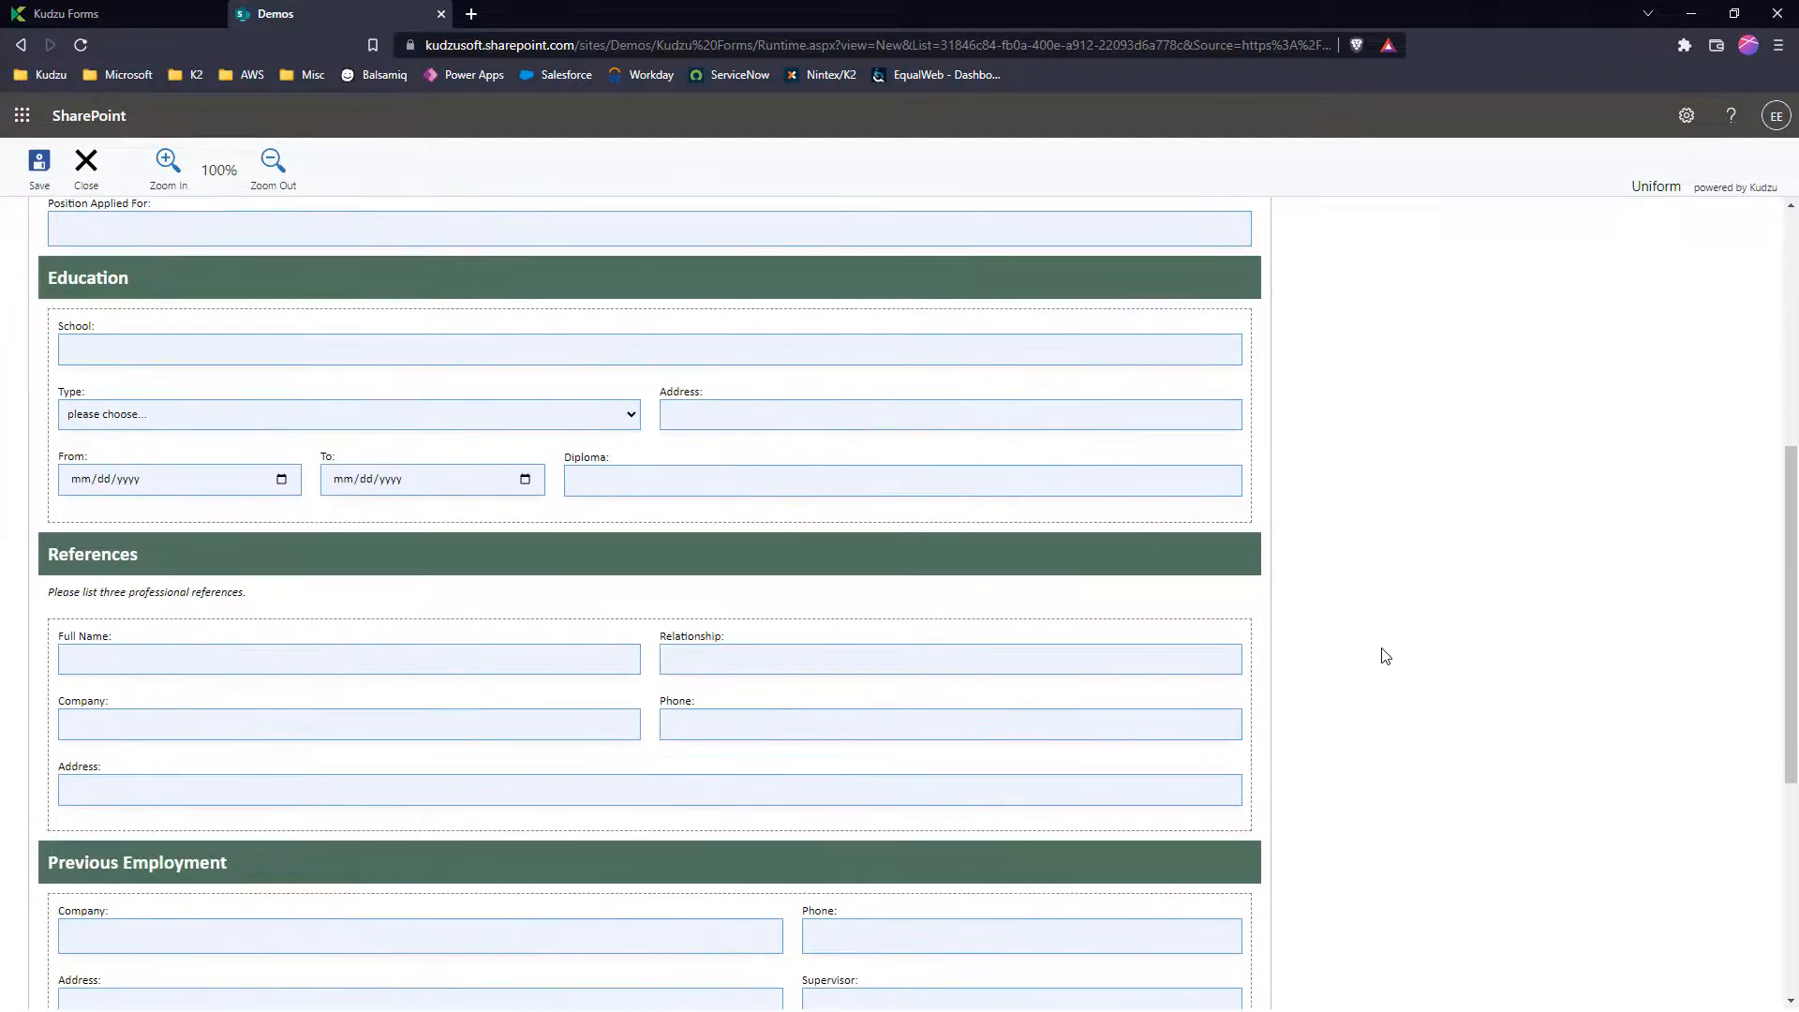
scroll(1385, 656, down, 5)
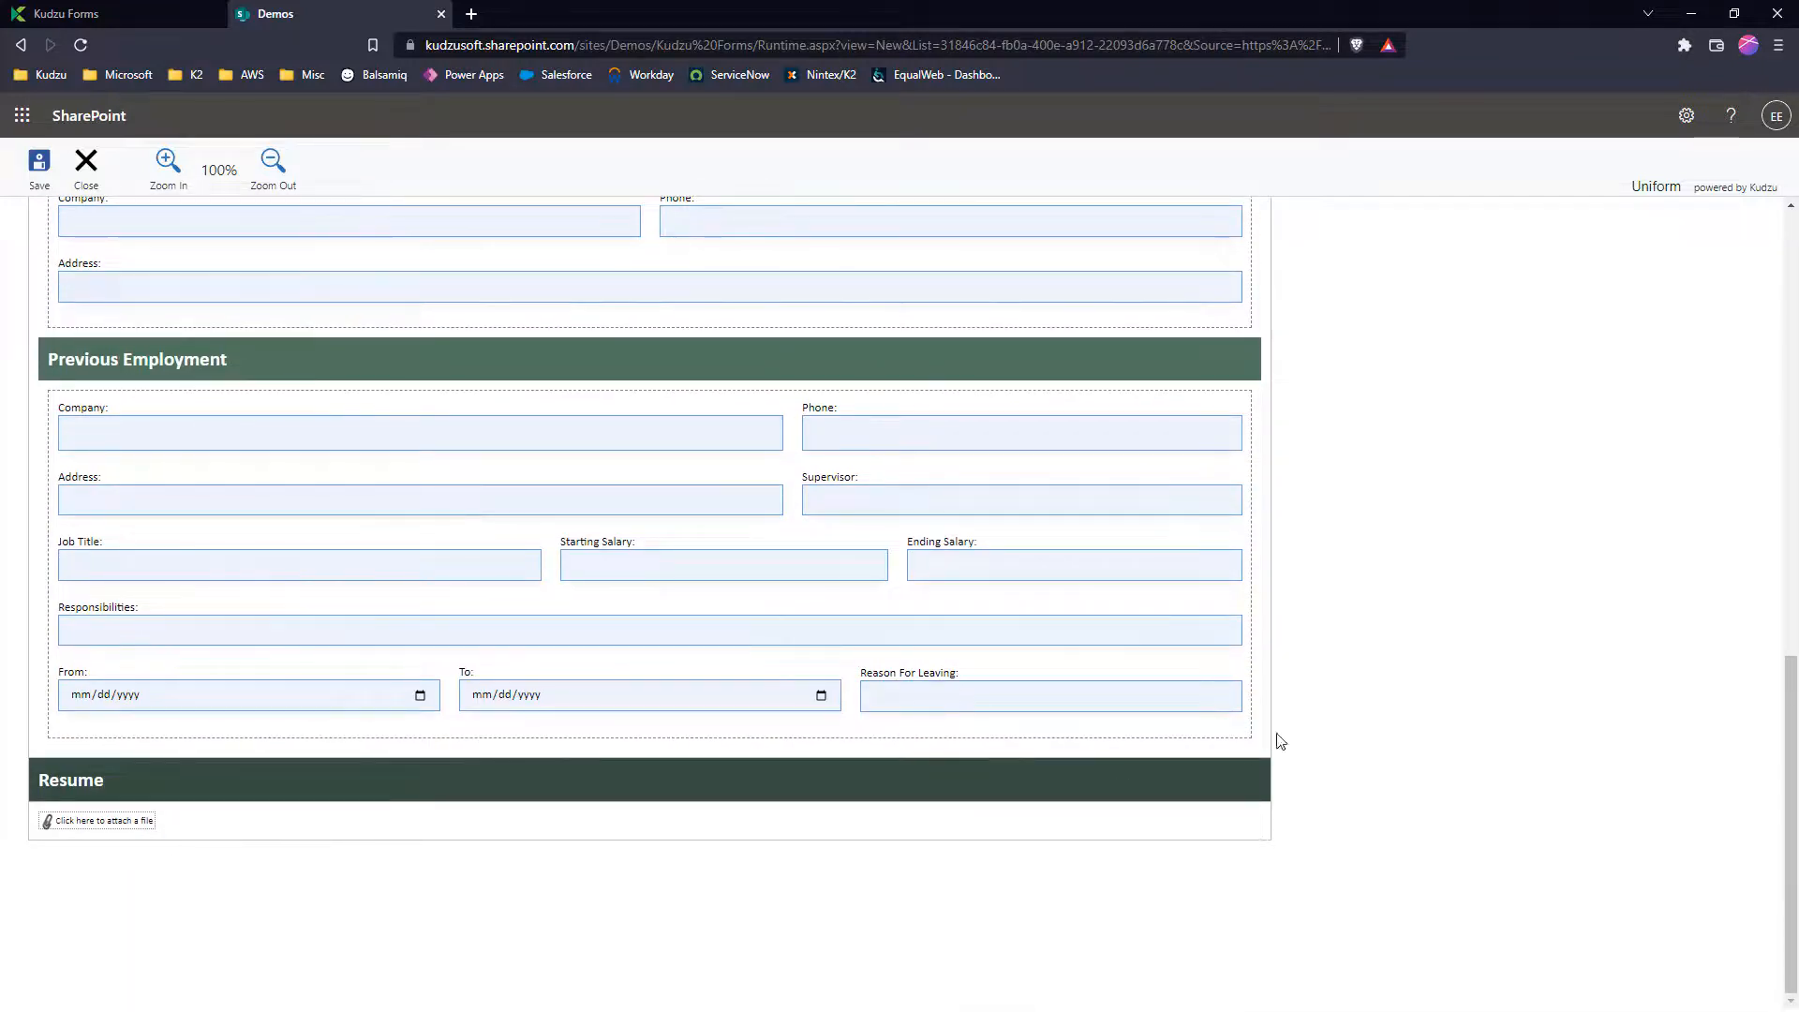
scroll(1497, 621, up, 2)
scroll(1497, 621, up, 10)
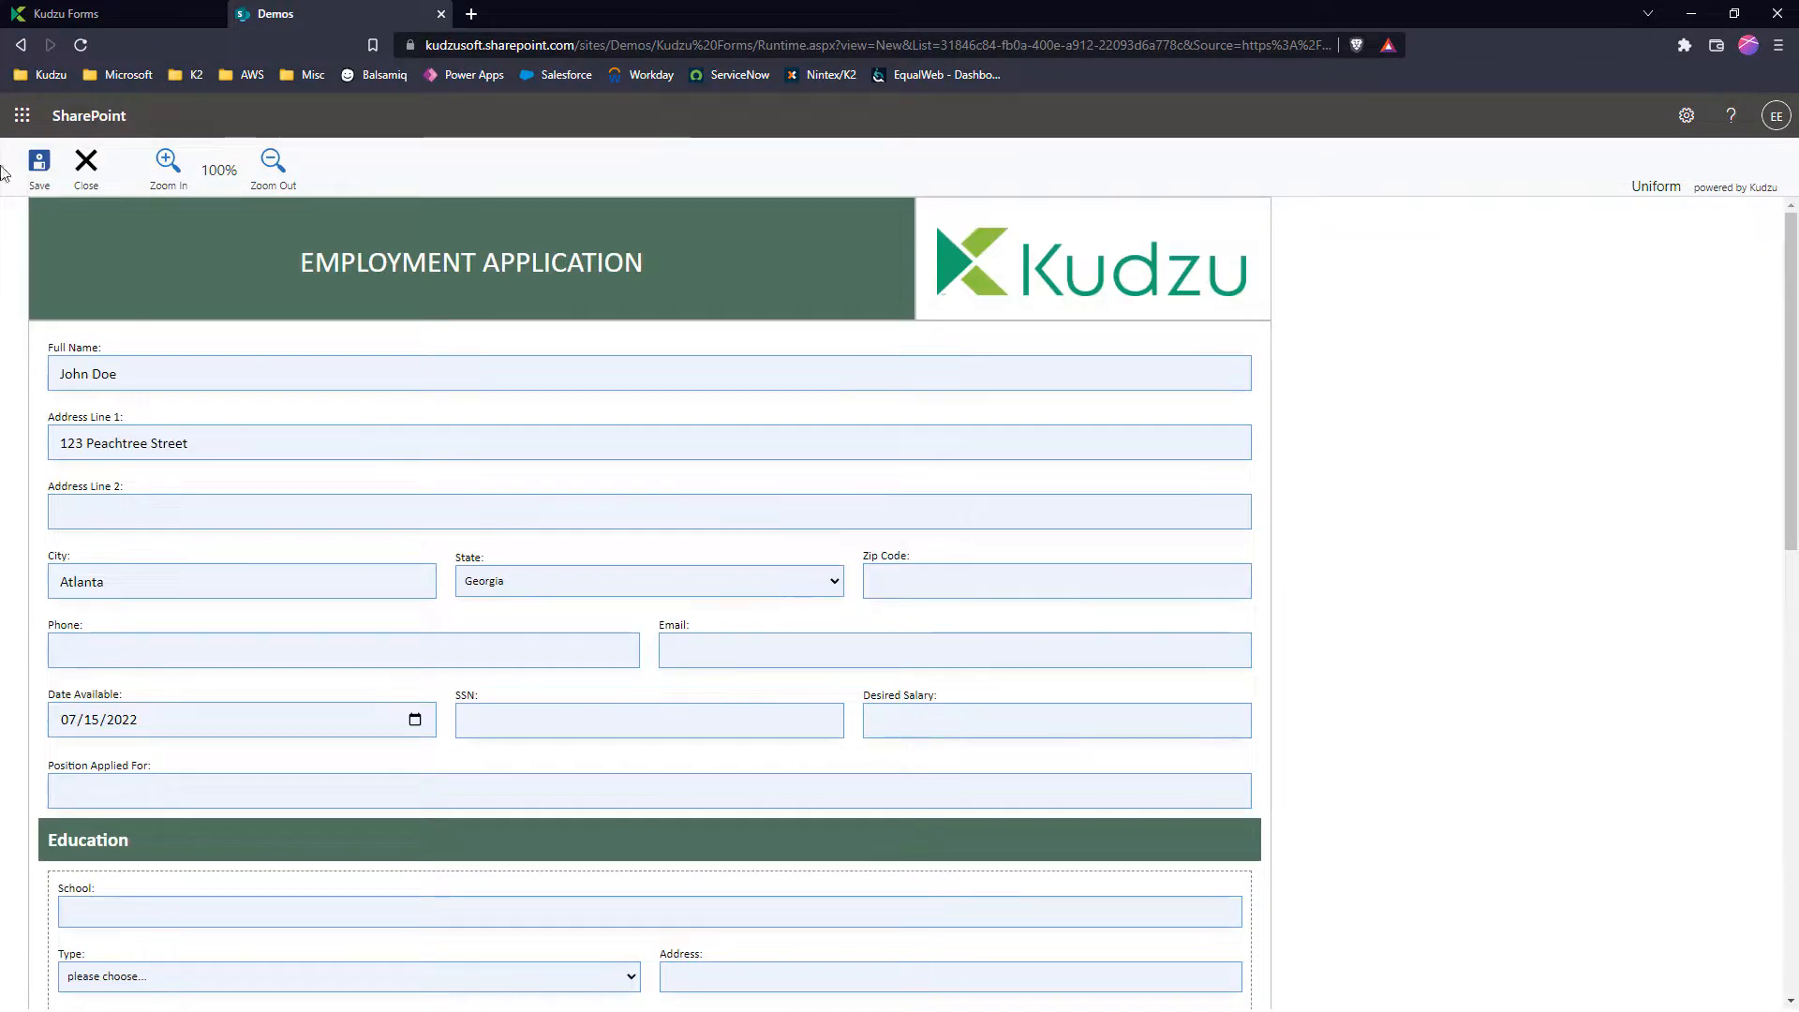
click(39, 164)
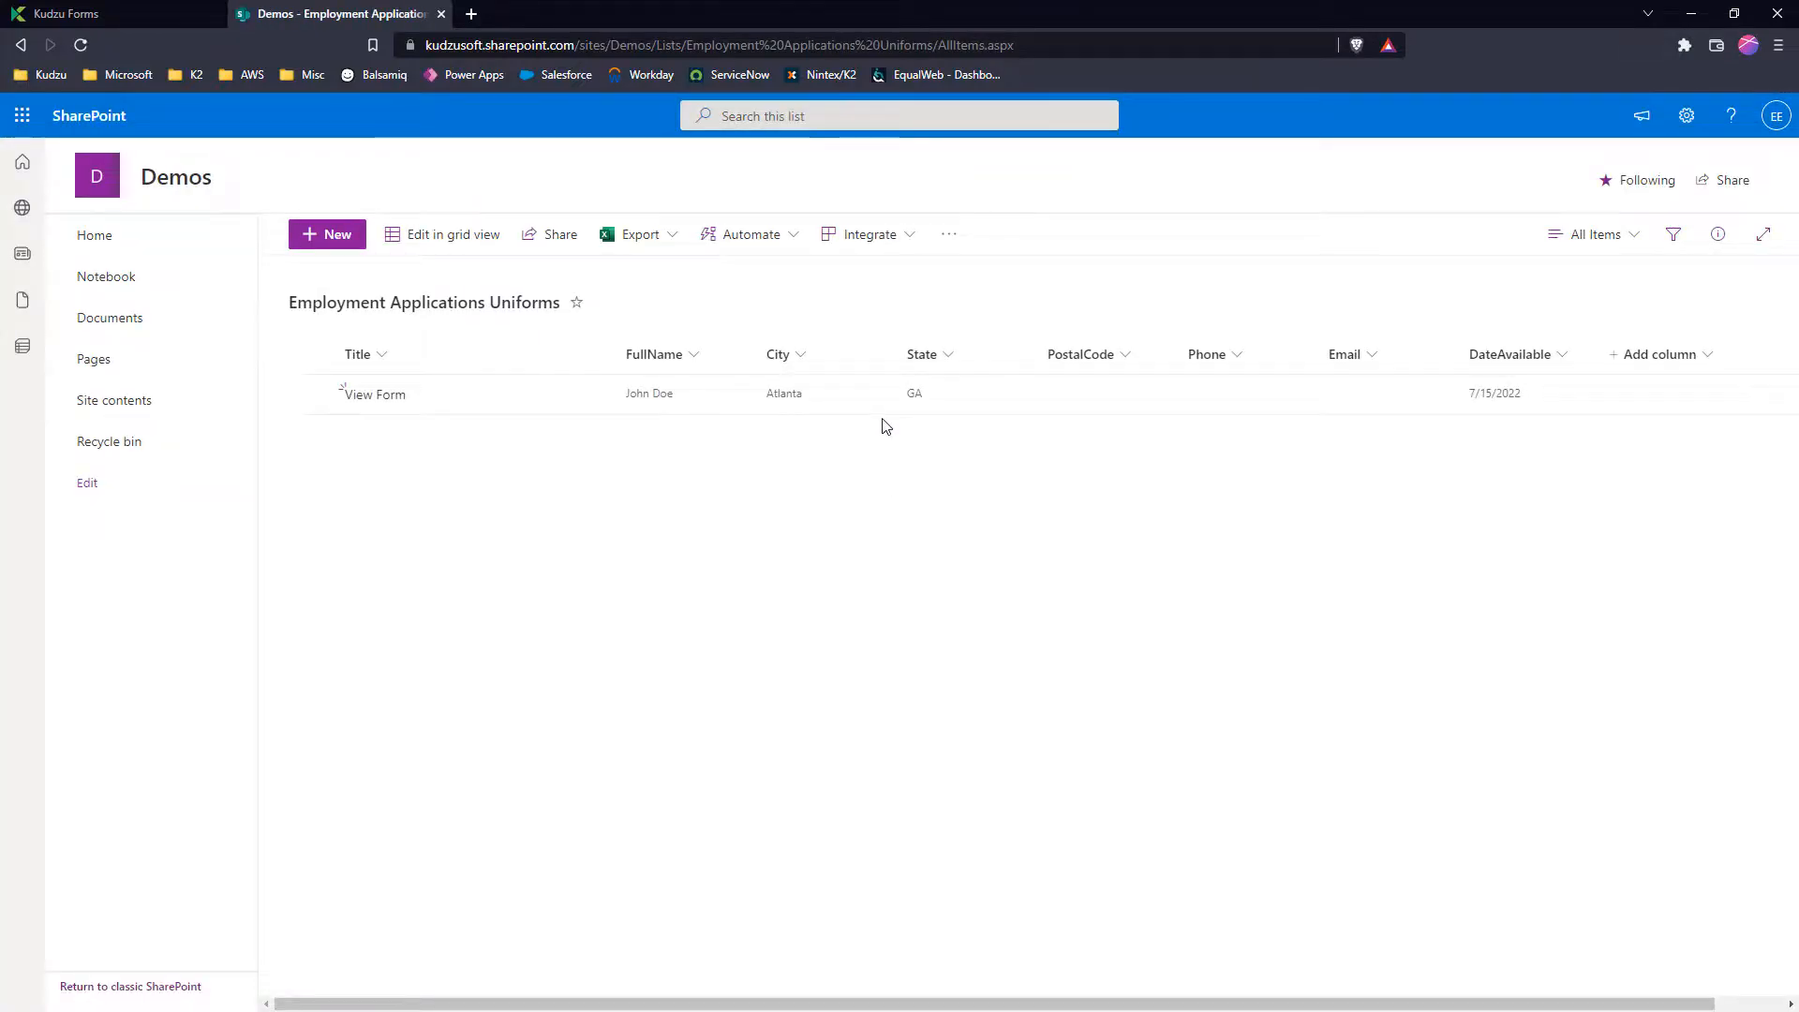
View the saved application from the list, open it for editing and close it without changes.
click(361, 398)
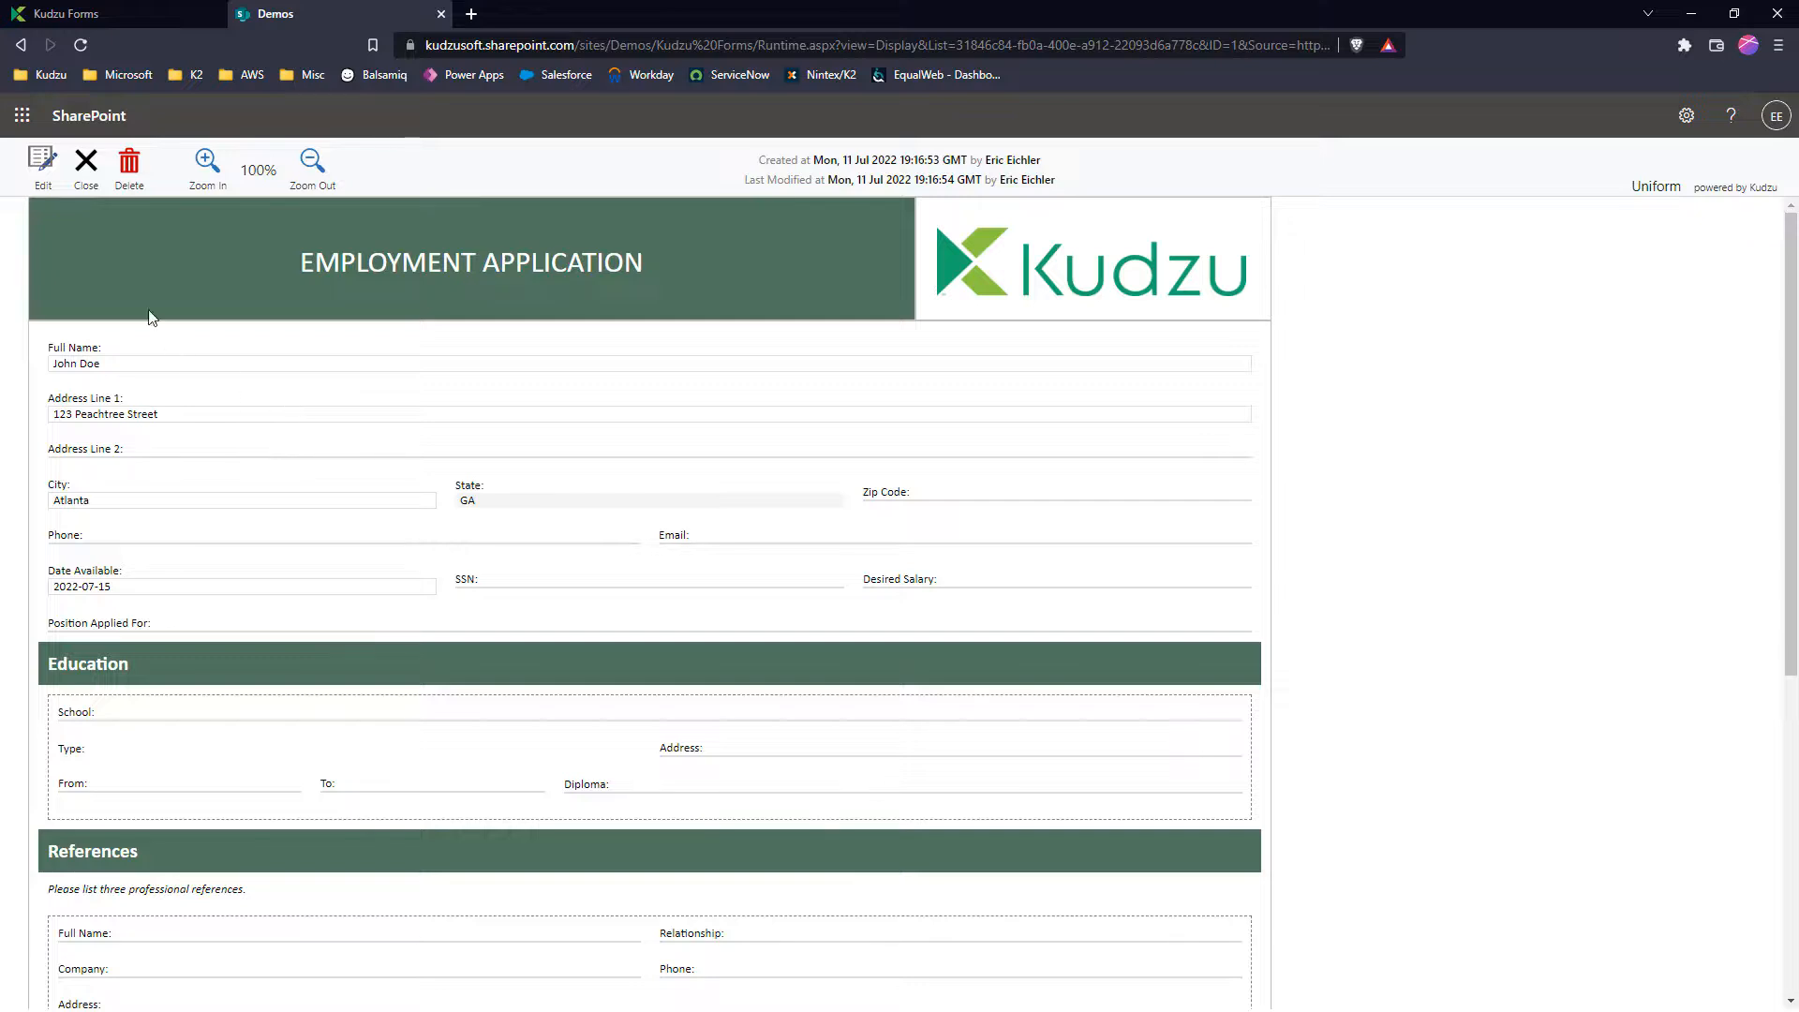
click(43, 166)
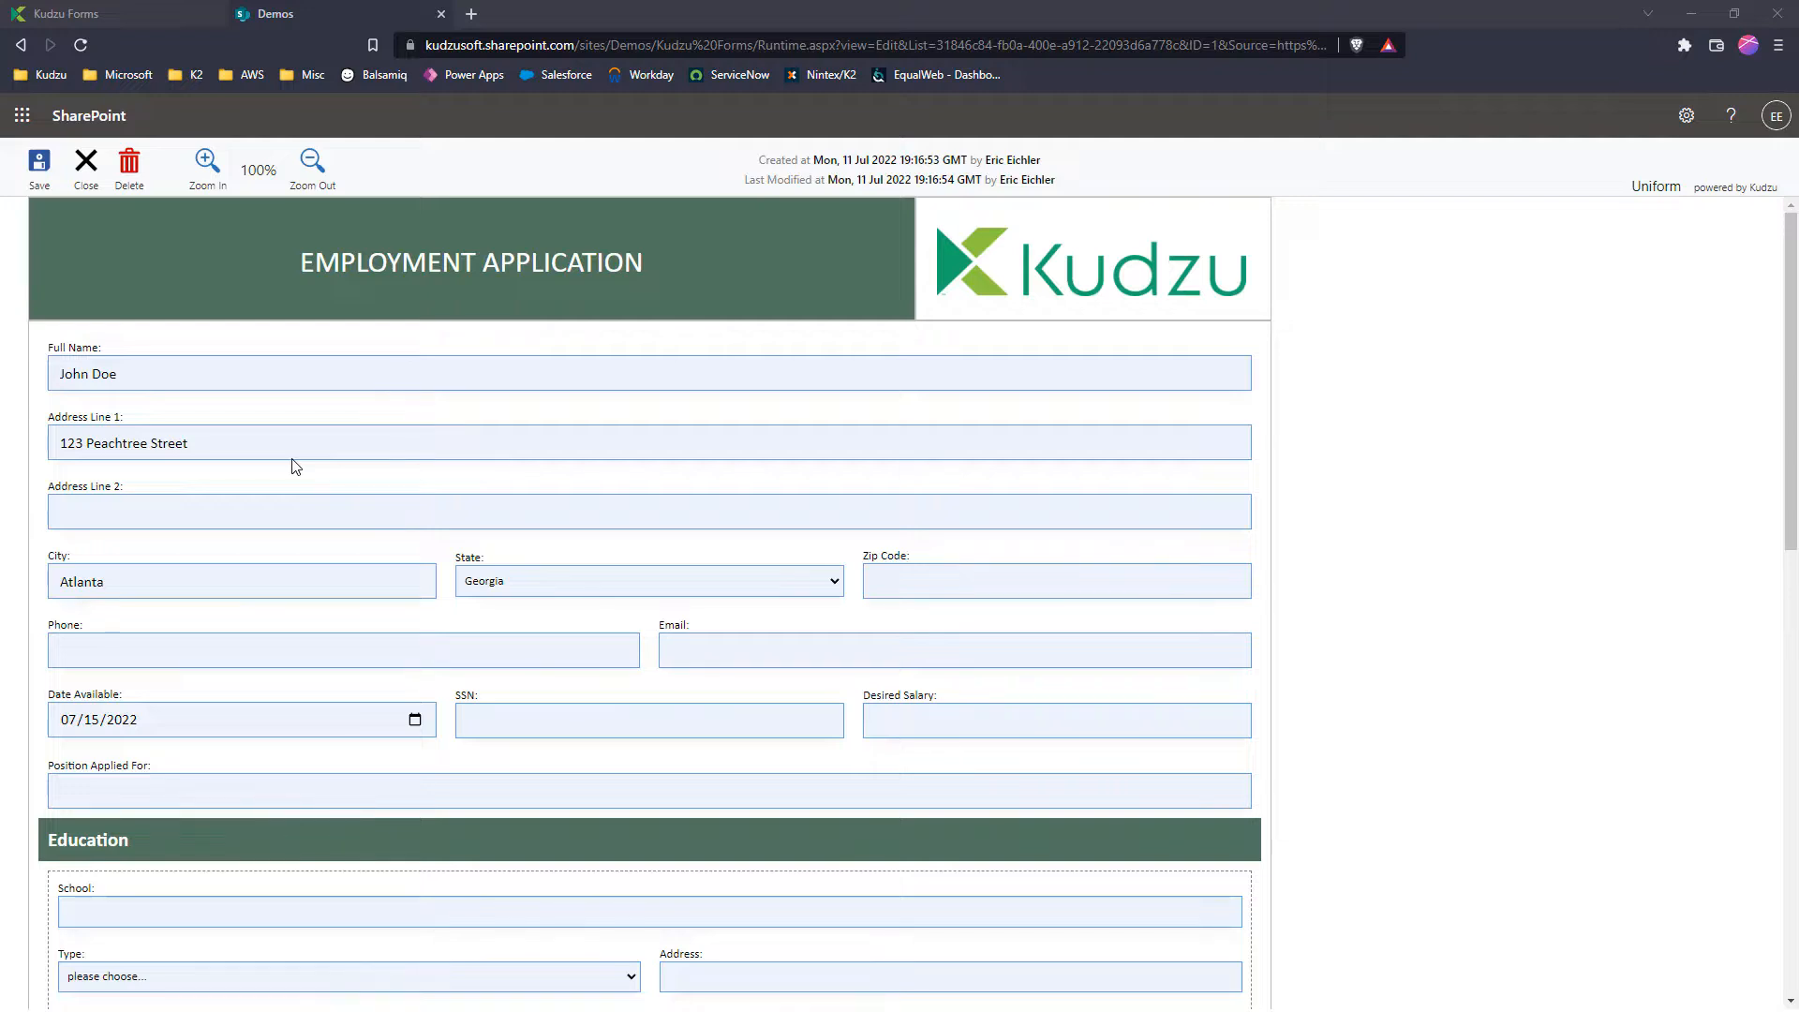
click(86, 167)
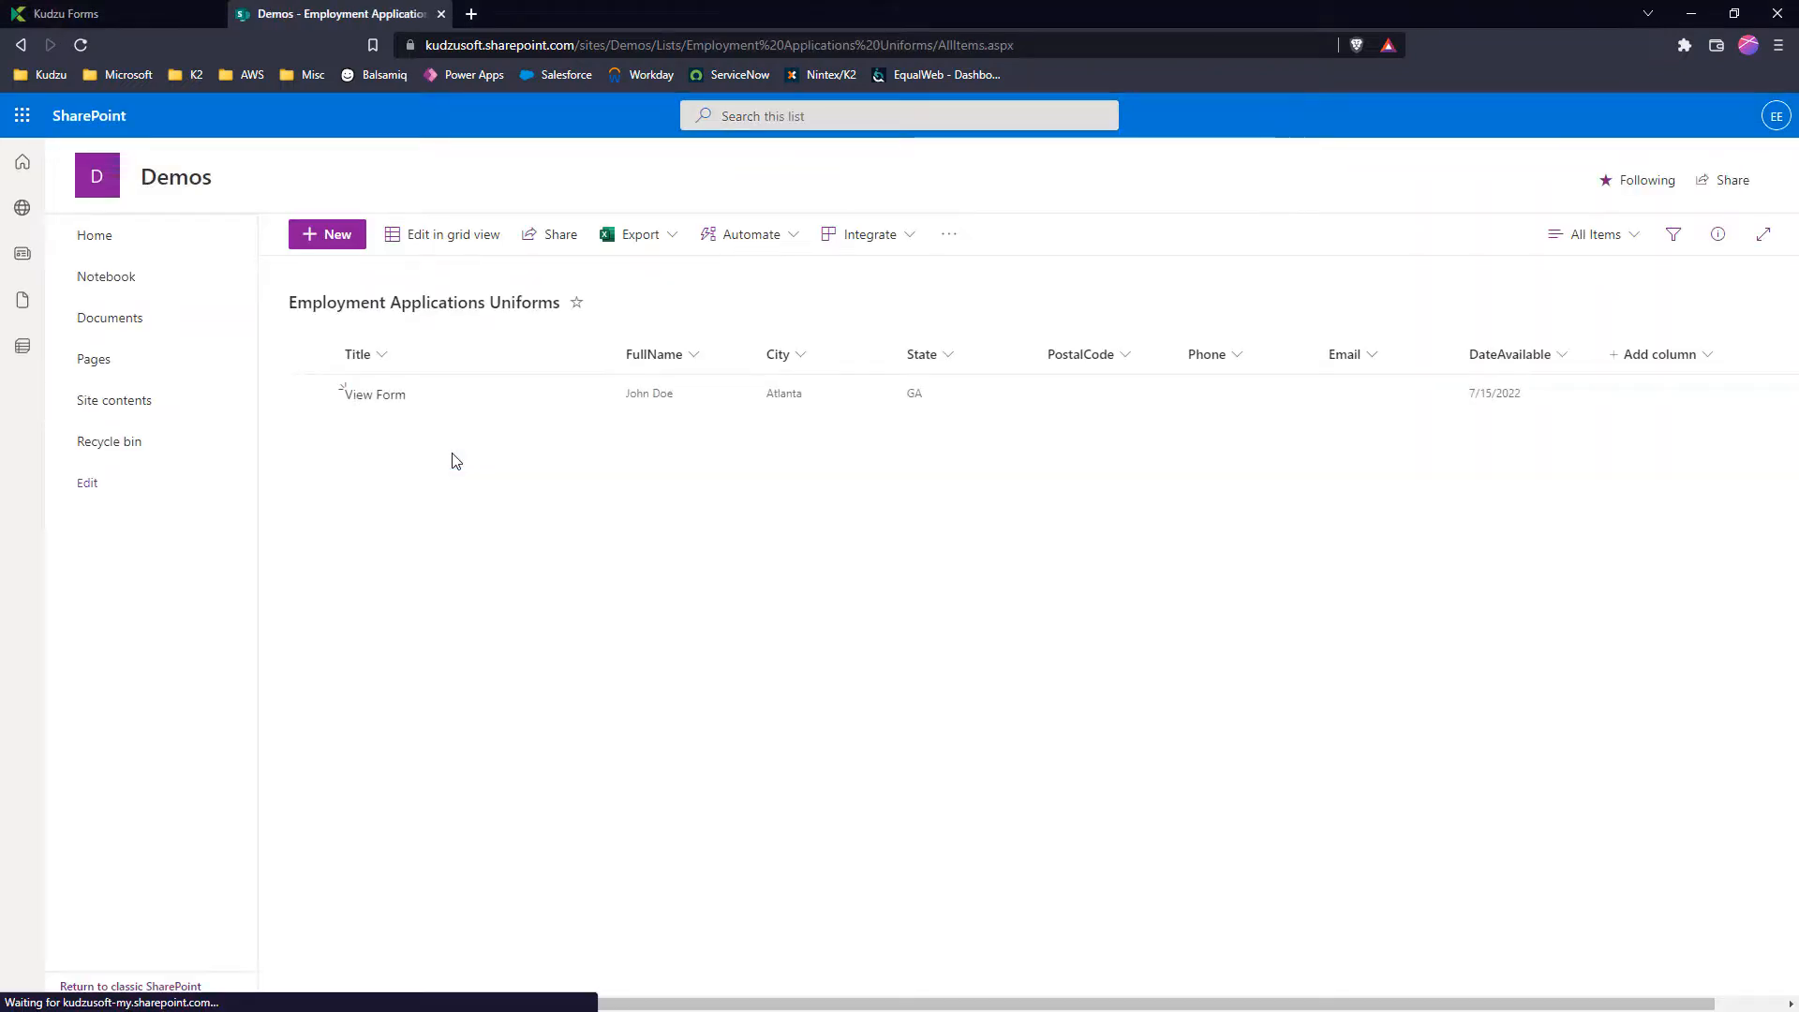